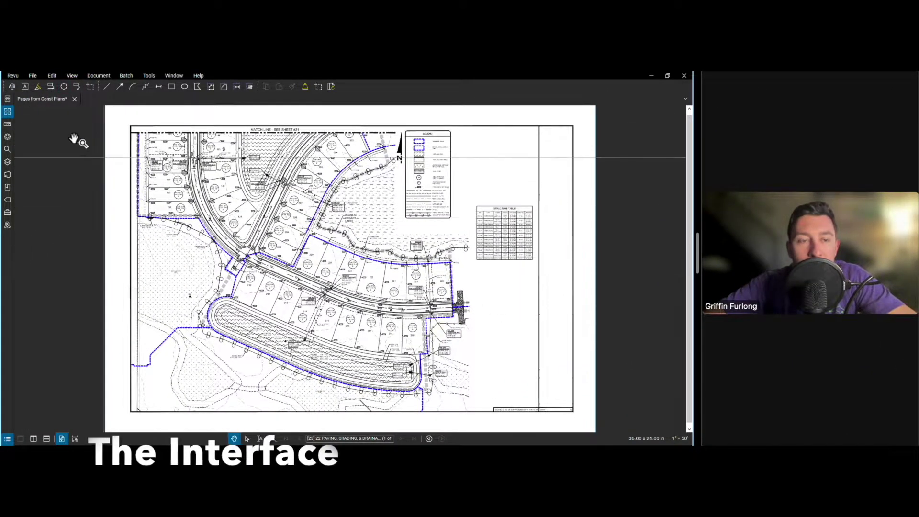
Show the Properties toolbar and dock the line markup toolbar along the right edge.
{"action": "left_click", "coordinate": [106, 86]}
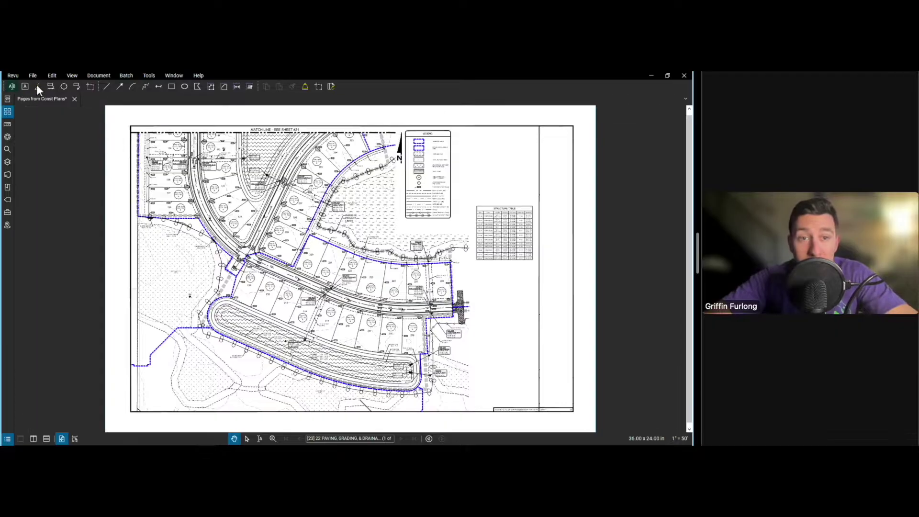
{"action": "left_click", "coordinate": [275, 130]}
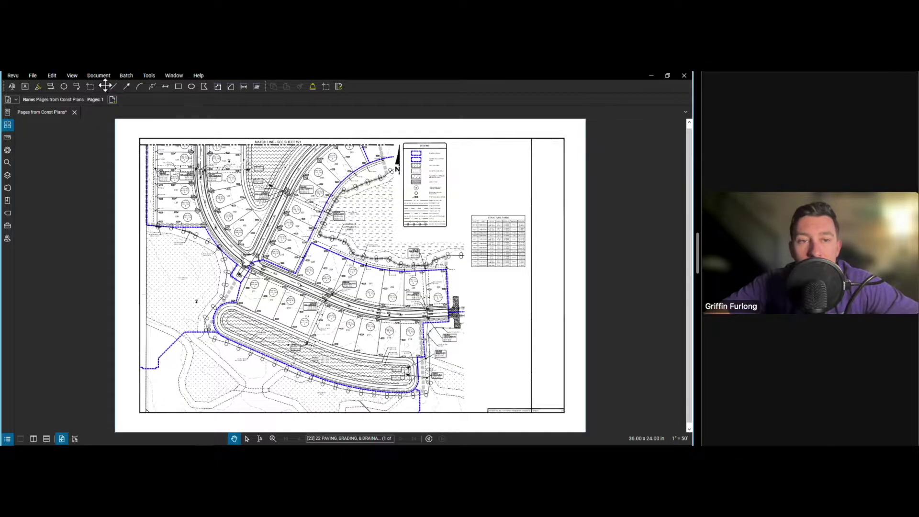
{"action": "mouse_move", "coordinate": [105, 86]}
{"action": "left_mouse_down"}
{"action": "mouse_move", "coordinate": [221, 133]}
{"action": "mouse_move", "coordinate": [420, 148]}
{"action": "mouse_move", "coordinate": [617, 182]}
{"action": "mouse_move", "coordinate": [689, 177]}
{"action": "mouse_move", "coordinate": [691, 129]}
{"action": "left_mouse_up"}
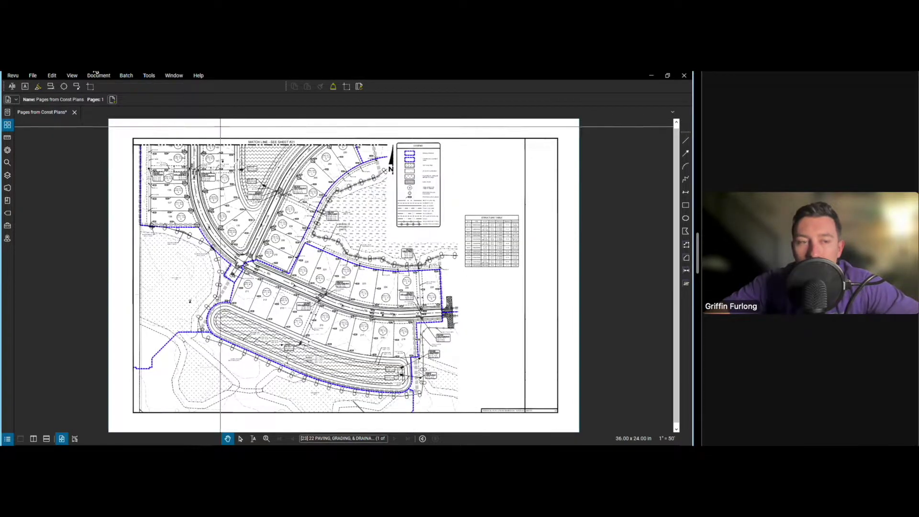
{"action": "left_click", "coordinate": [150, 77]}
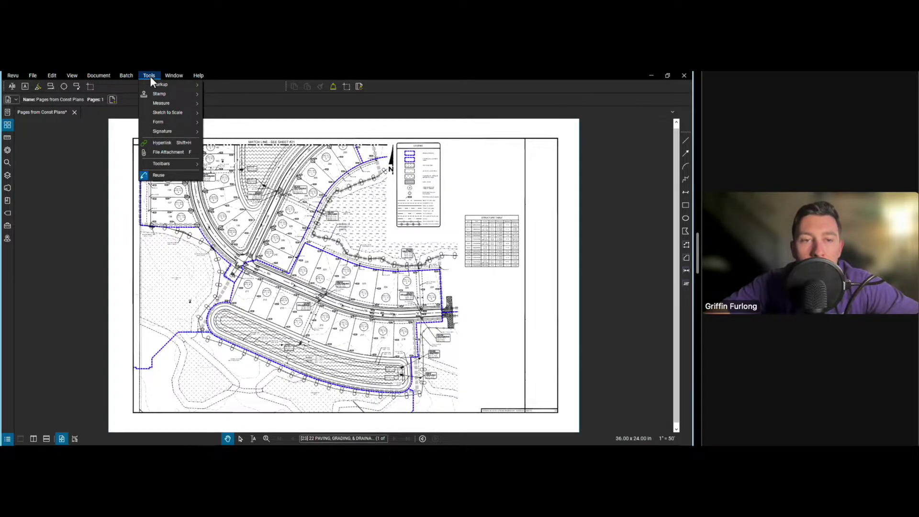
Open Customize Toolbars and remove Undo, Redo, Cut and Delete from the Edit toolbar.
{"action": "mouse_move", "coordinate": [175, 163]}
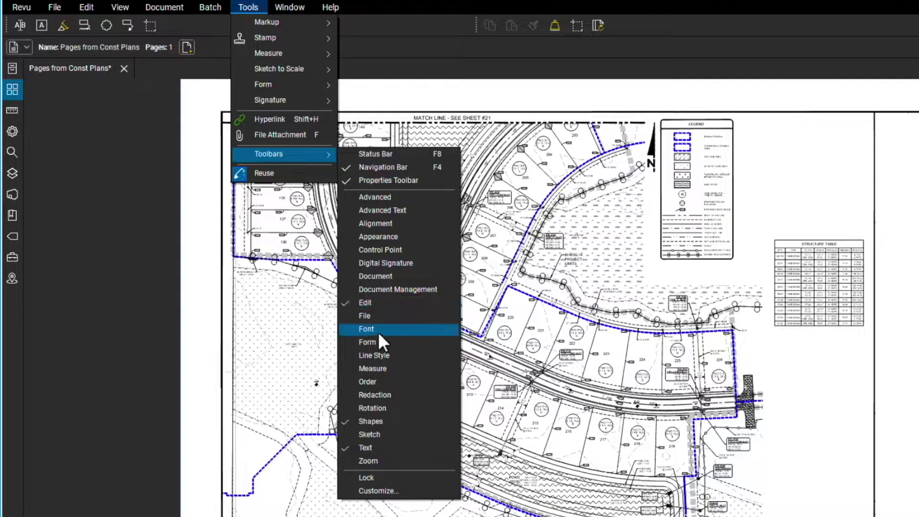
{"action": "left_click", "coordinate": [391, 495]}
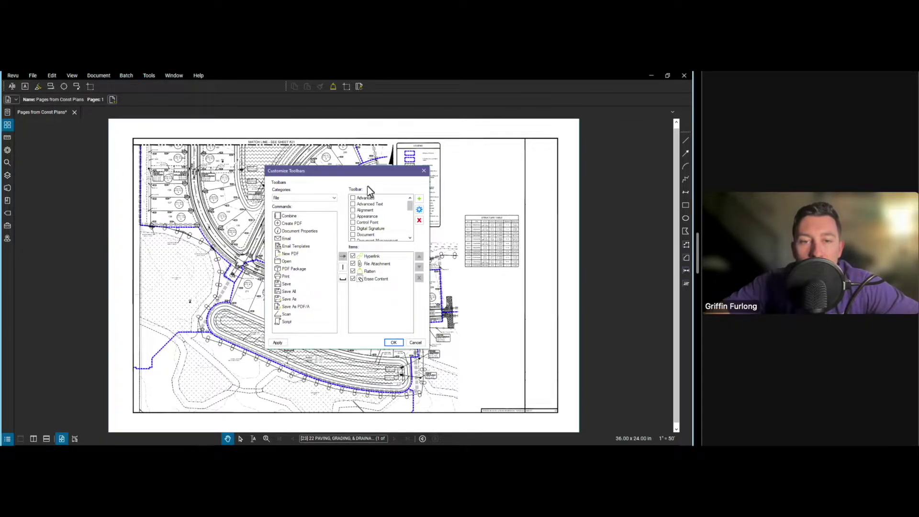
{"action": "left_click_drag", "start_coordinate": [410, 204], "coordinate": [411, 209]}
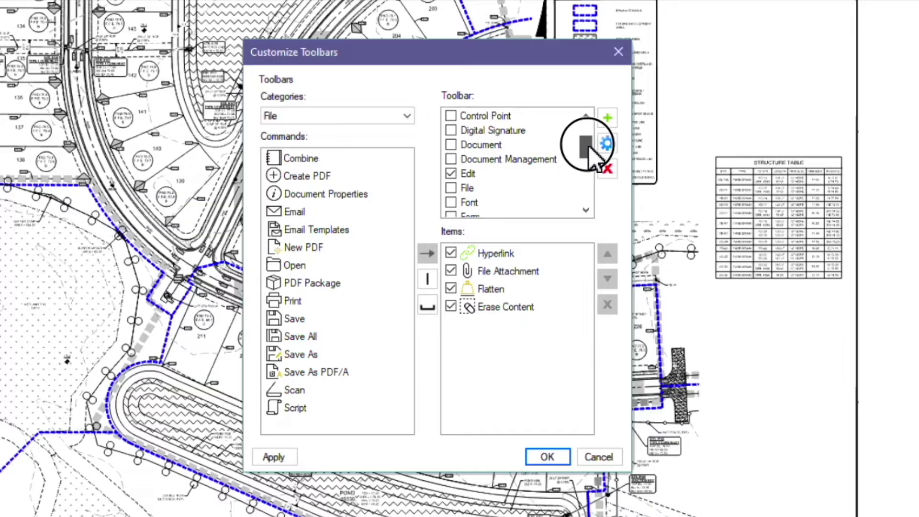
{"action": "left_click_drag", "start_coordinate": [588, 146], "coordinate": [589, 194]}
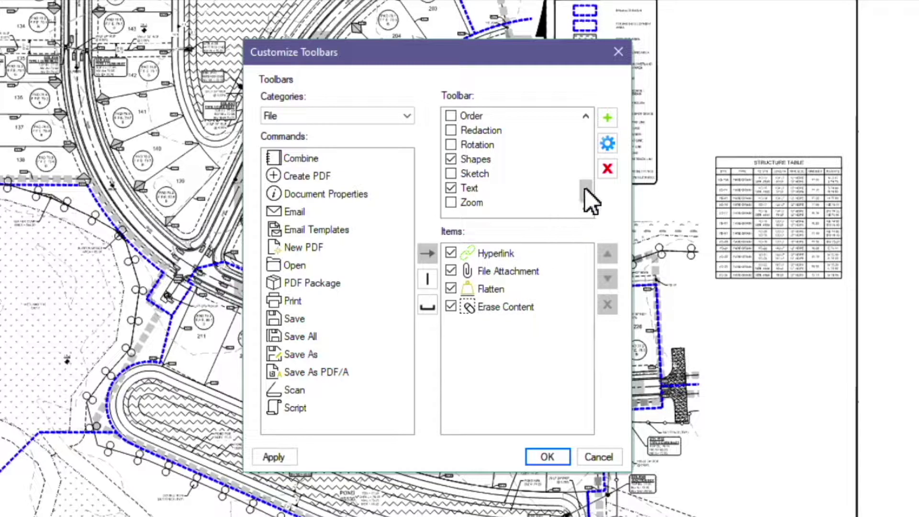
{"action": "left_click_drag", "start_coordinate": [584, 188], "coordinate": [590, 125]}
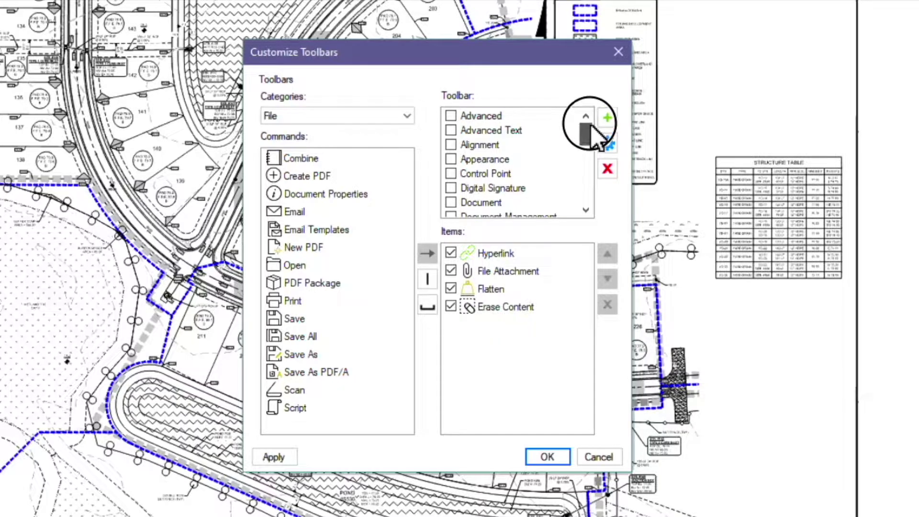
{"action": "left_click", "coordinate": [585, 209]}
Select the Edit toolbar for customizing and list commands from All categories.
{"action": "left_click", "coordinate": [585, 209]}
{"action": "left_click", "coordinate": [477, 159]}
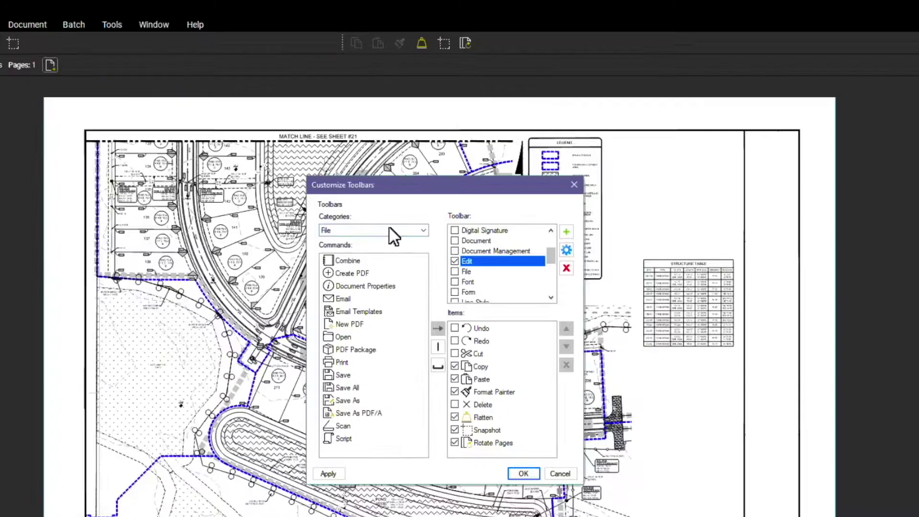
{"action": "left_click", "coordinate": [314, 198]}
{"action": "left_click", "coordinate": [292, 205]}
Add Strikethrough to the Edit toolbar and apply the changes.
{"action": "scroll", "coordinate": [361, 330], "scroll_direction": "down", "scroll_amount": 5}
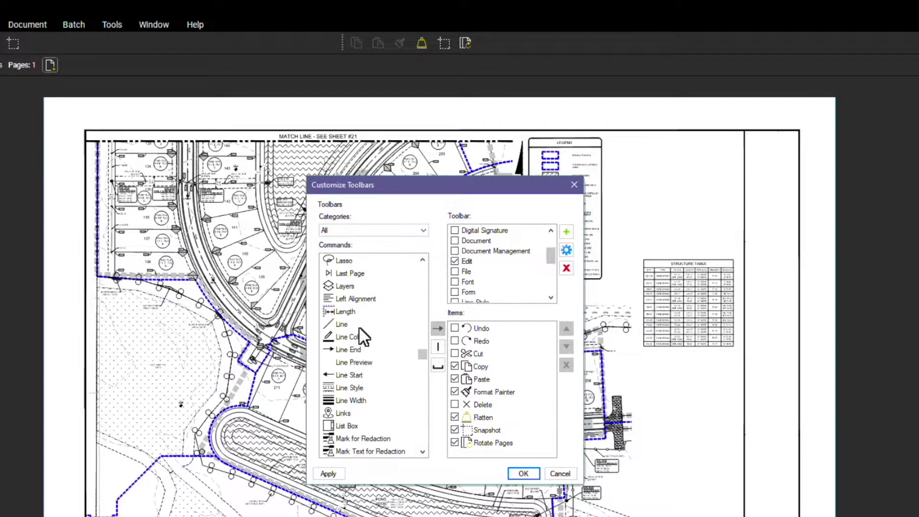
{"action": "scroll", "coordinate": [362, 369], "scroll_direction": "down", "scroll_amount": 4}
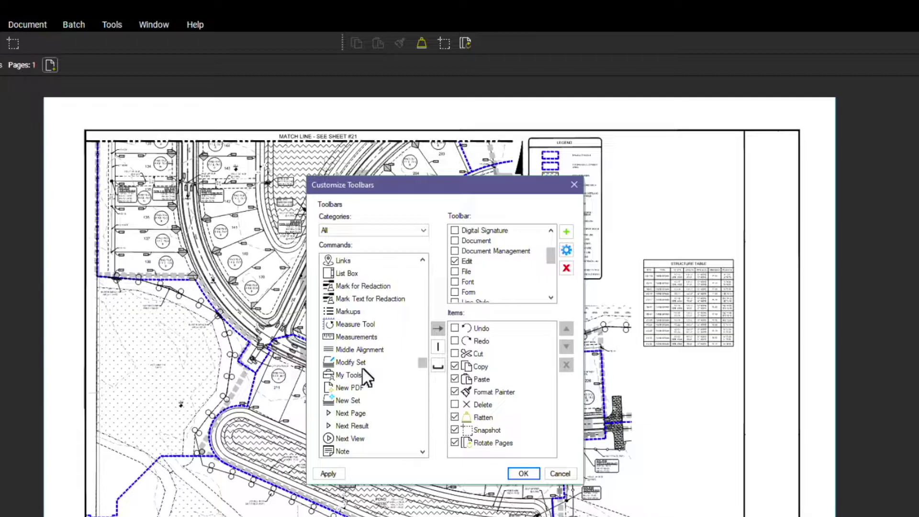
{"action": "scroll", "coordinate": [363, 369], "scroll_direction": "down", "scroll_amount": 3}
{"action": "scroll", "coordinate": [366, 378], "scroll_direction": "down", "scroll_amount": 1}
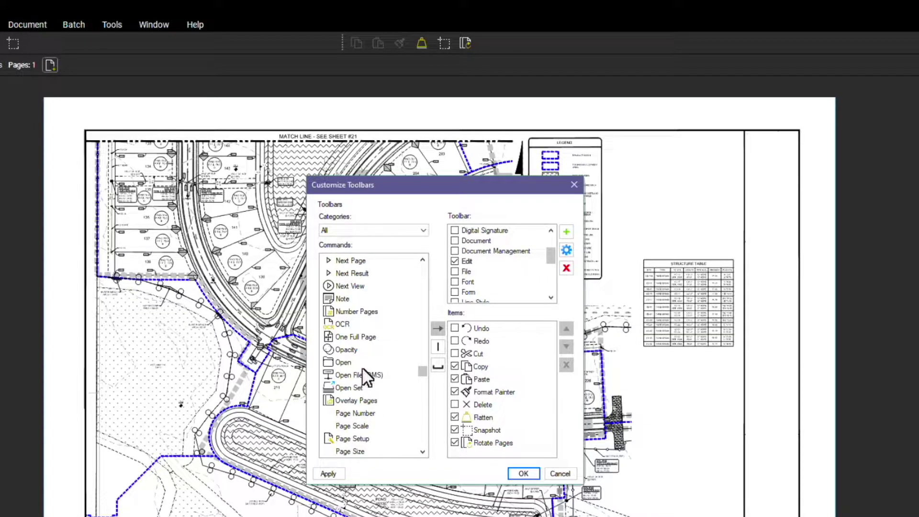
{"action": "scroll", "coordinate": [378, 345], "scroll_direction": "down", "scroll_amount": 10}
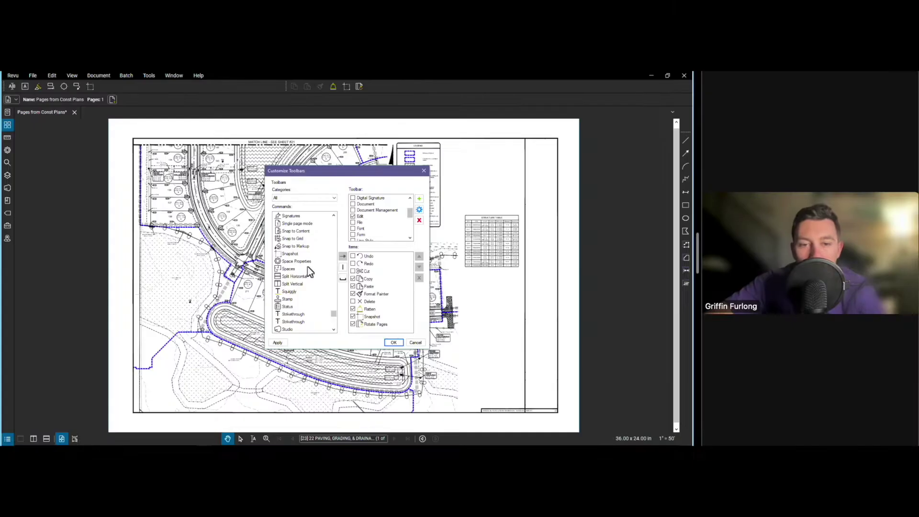
{"action": "left_click", "coordinate": [359, 426]}
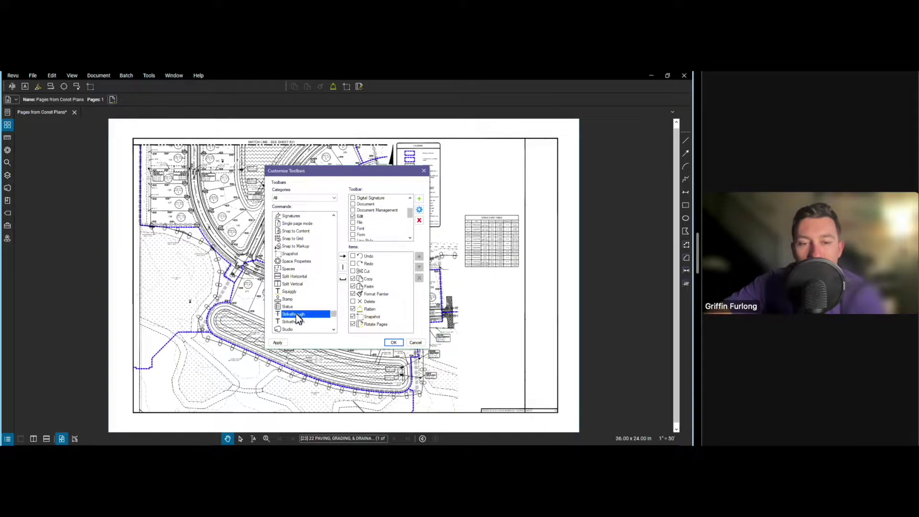
{"action": "left_click", "coordinate": [342, 255]}
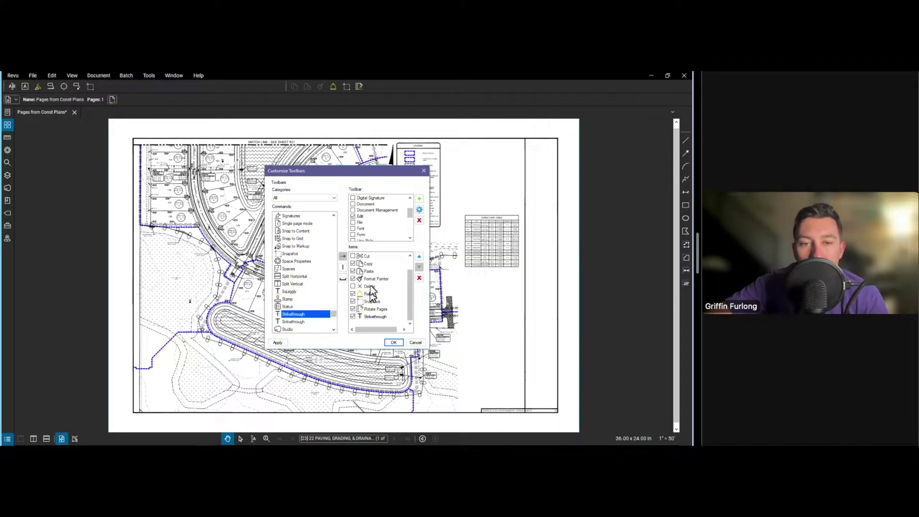
{"action": "left_click", "coordinate": [367, 218]}
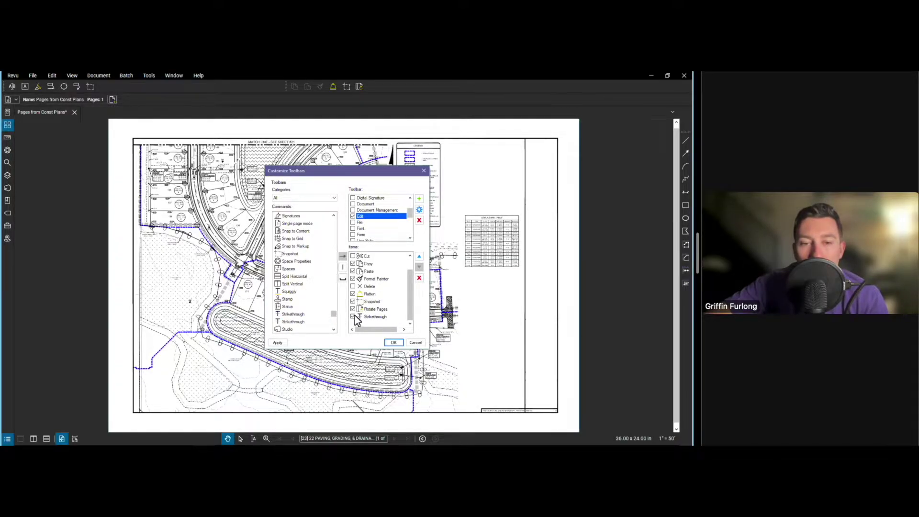
{"action": "left_click", "coordinate": [394, 342]}
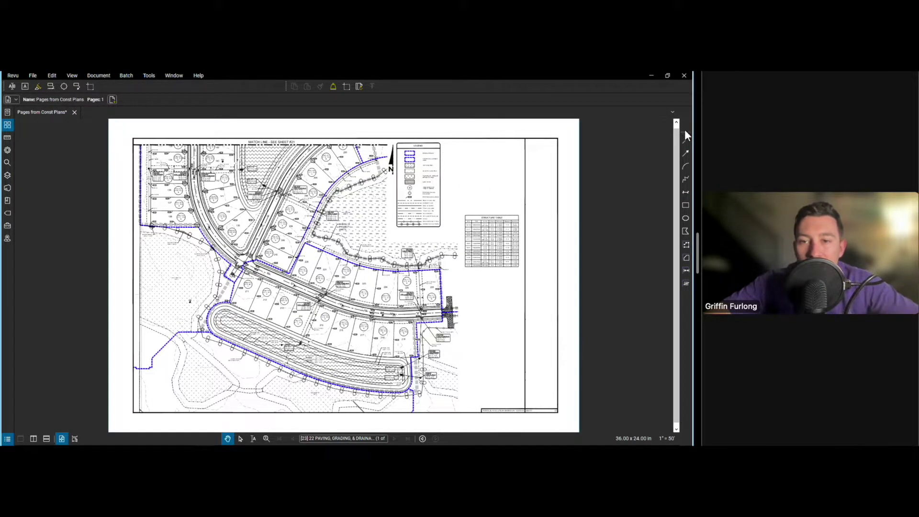
Dock the markup toolbar back into the top toolbar row.
{"action": "left_click_drag", "start_coordinate": [684, 130], "coordinate": [108, 86]}
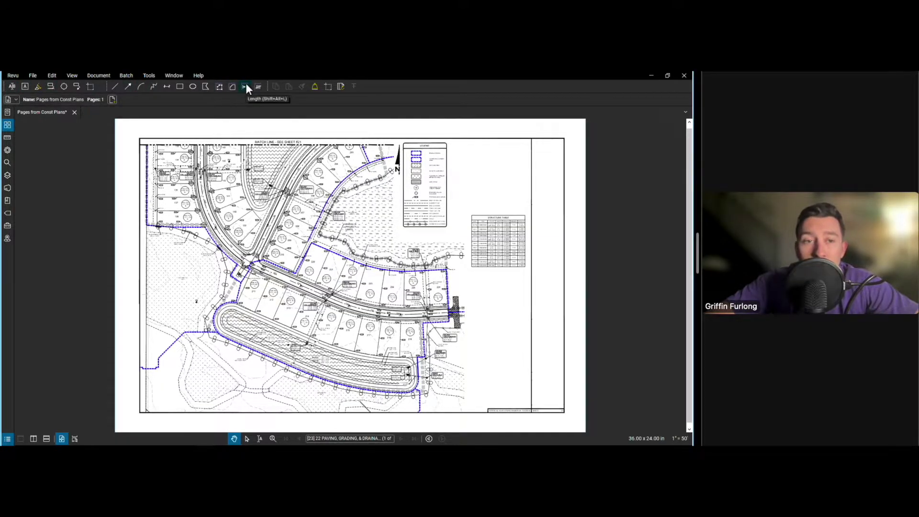
{"action": "left_click", "coordinate": [12, 86]}
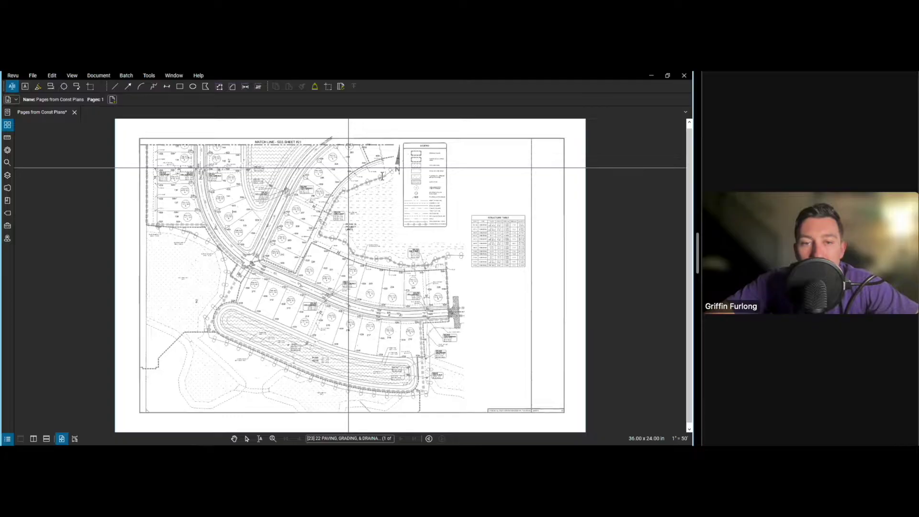
Edit the legend label WETLAND AREA so it reads just WETLAND.
{"action": "scroll", "coordinate": [441, 163], "scroll_direction": "up", "scroll_amount": 3}
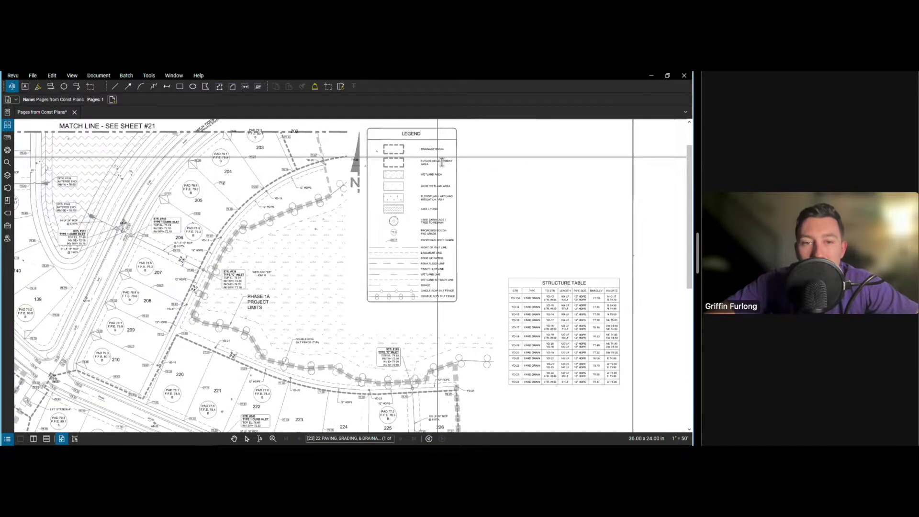
{"action": "scroll", "coordinate": [442, 163], "scroll_direction": "up", "scroll_amount": 5}
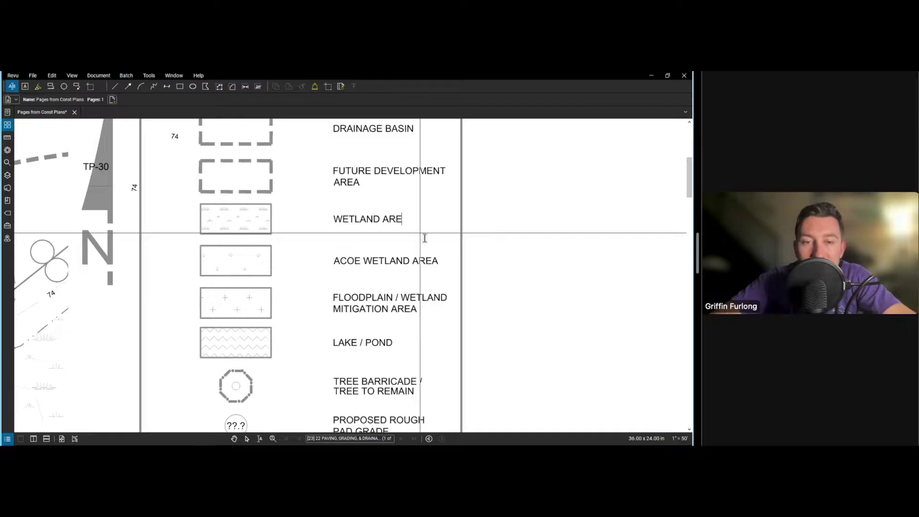
{"action": "key", "text": "BackSpace"}
{"action": "key", "text": "BackSpace"}
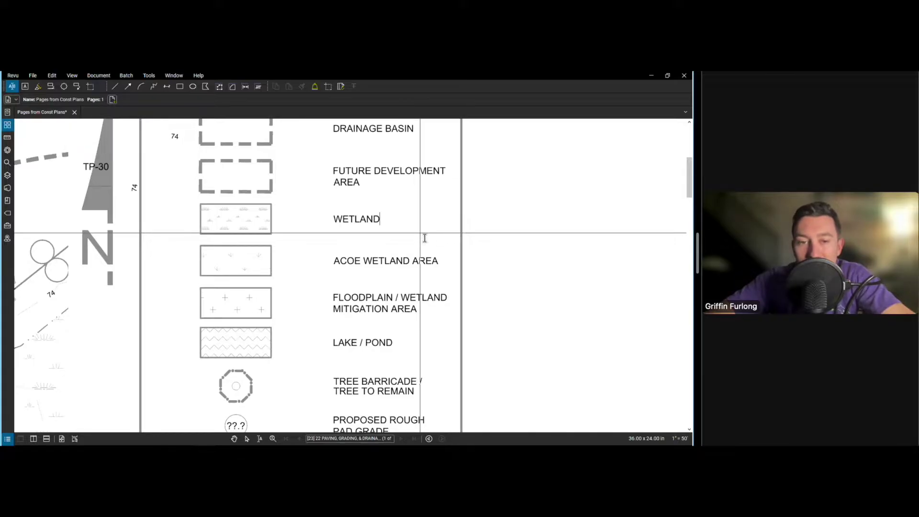
{"action": "left_click", "coordinate": [425, 237]}
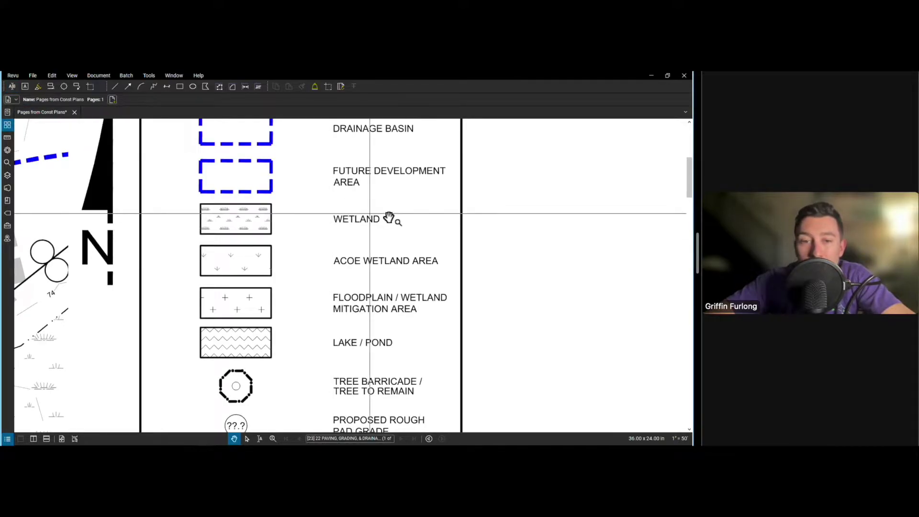
{"action": "scroll", "coordinate": [412, 268], "scroll_direction": "down", "scroll_amount": 5}
{"action": "left_click_drag", "start_coordinate": [412, 270], "coordinate": [535, 252]}
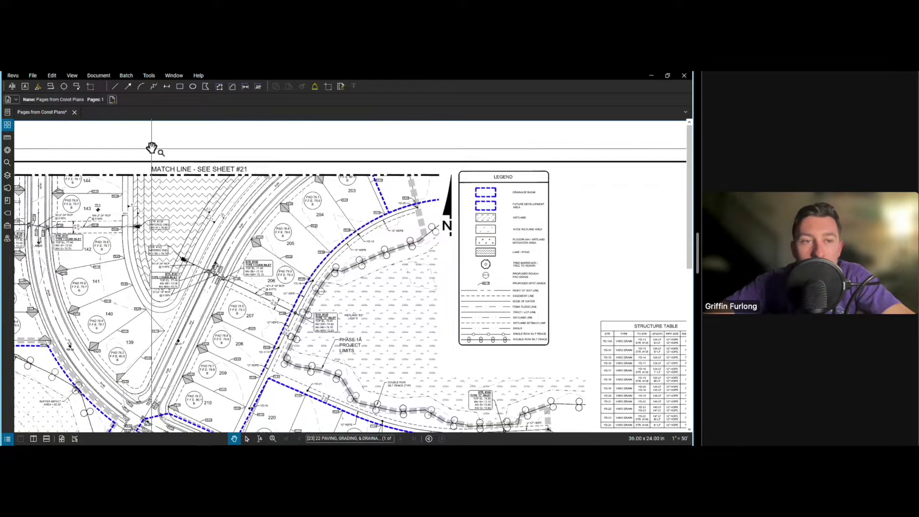
Add a text box right of the legend with a short note and red colour.
{"action": "left_click", "coordinate": [25, 86]}
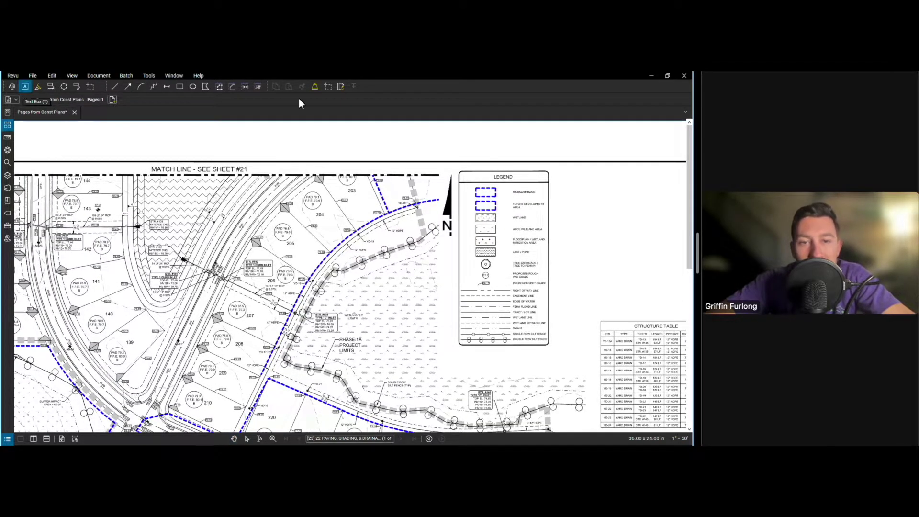
{"action": "left_click", "coordinate": [557, 196]}
{"action": "key", "text": "Escape"}
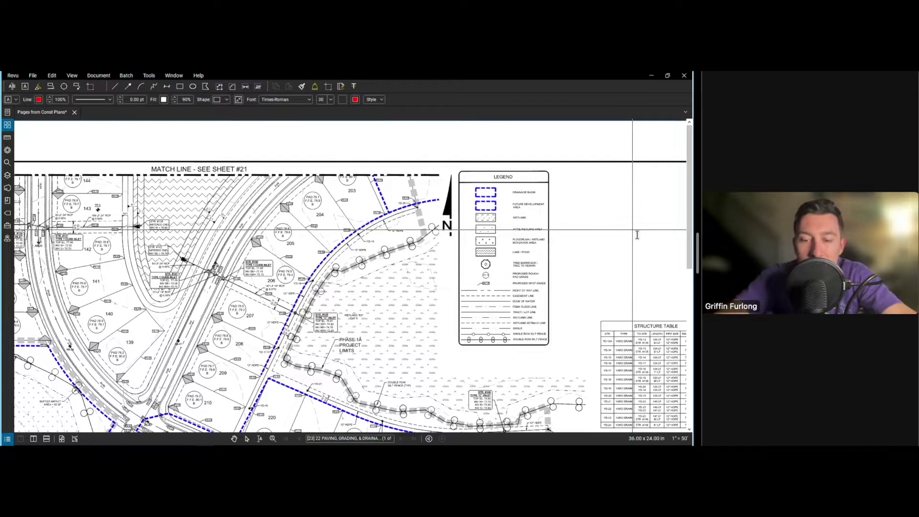
{"action": "type", "text": "Griffin was here"}
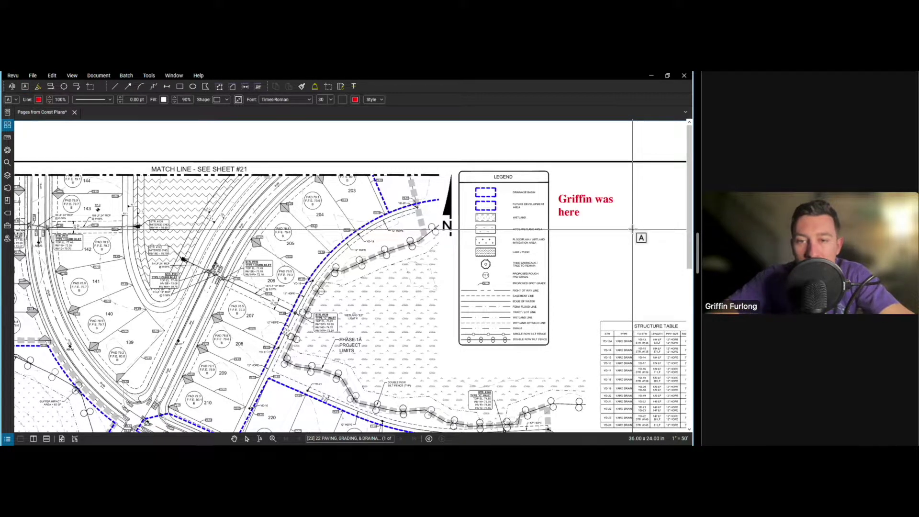
{"action": "key", "text": "Escape"}
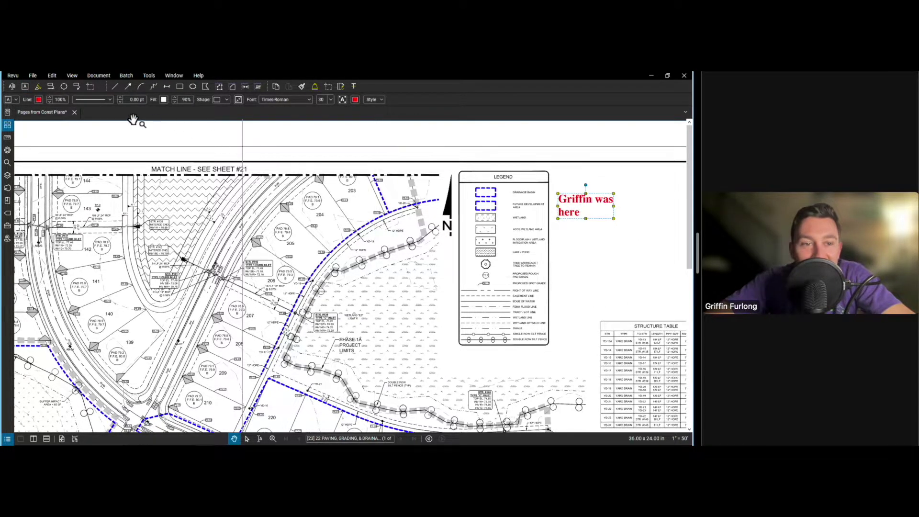
{"action": "left_click", "coordinate": [355, 99]}
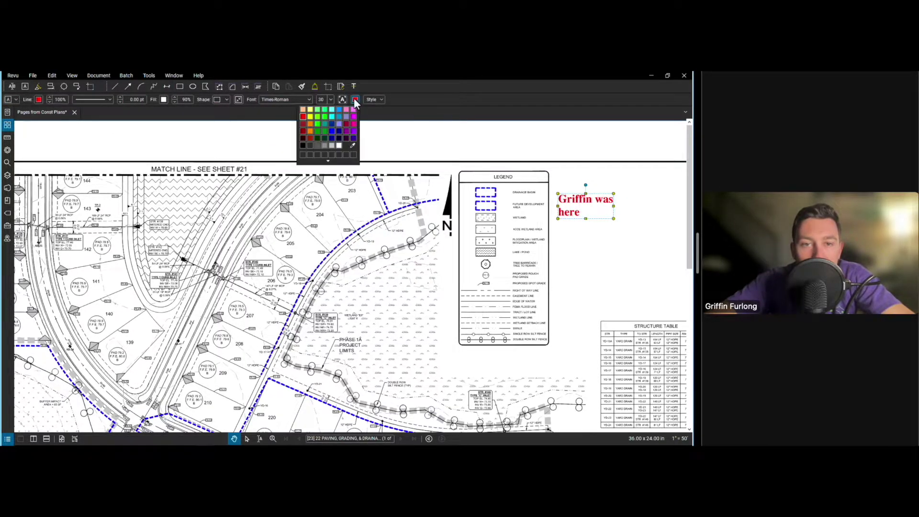
{"action": "left_click", "coordinate": [303, 132]}
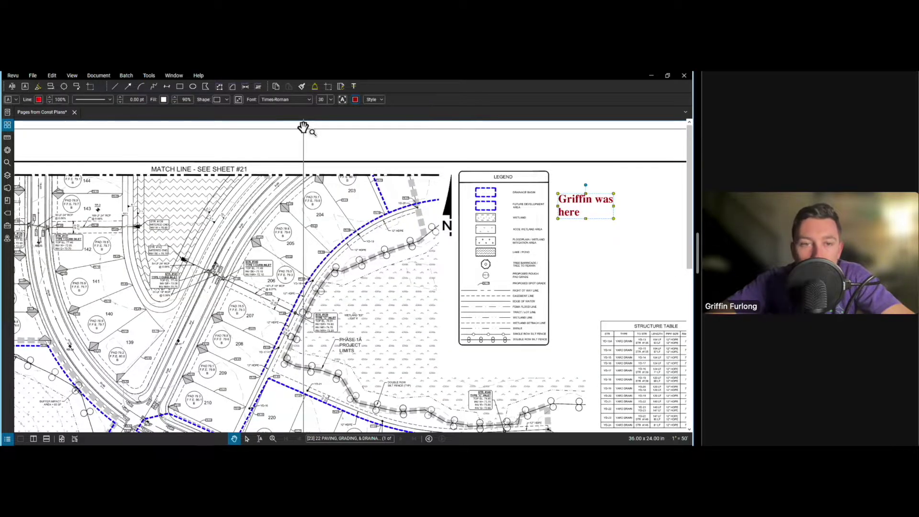
Set the note's font to Adobe Gothic Std B with a green fill at 100% opacity.
{"action": "left_click", "coordinate": [297, 101]}
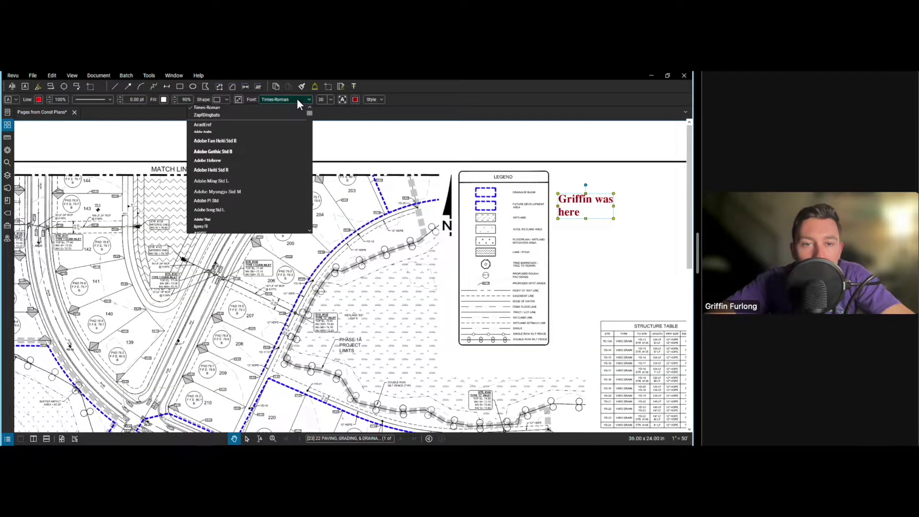
{"action": "left_click", "coordinate": [215, 151]}
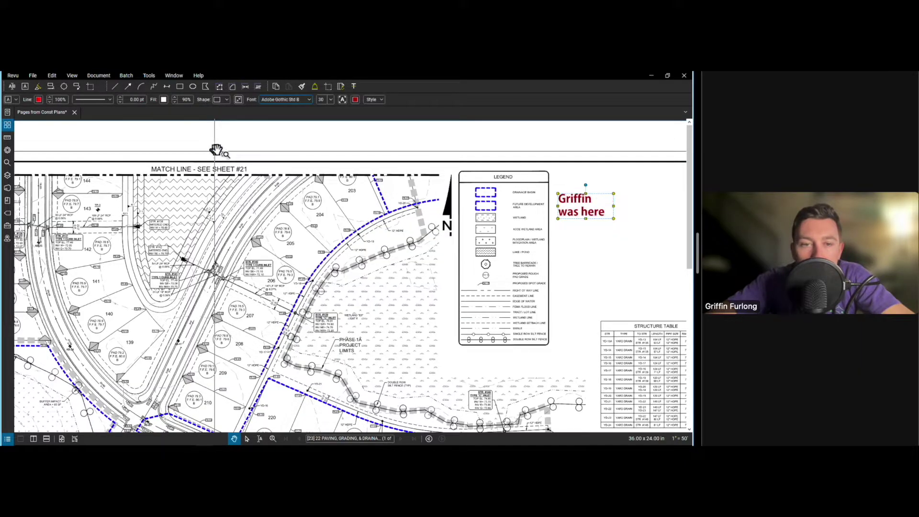
{"action": "left_click", "coordinate": [175, 101]}
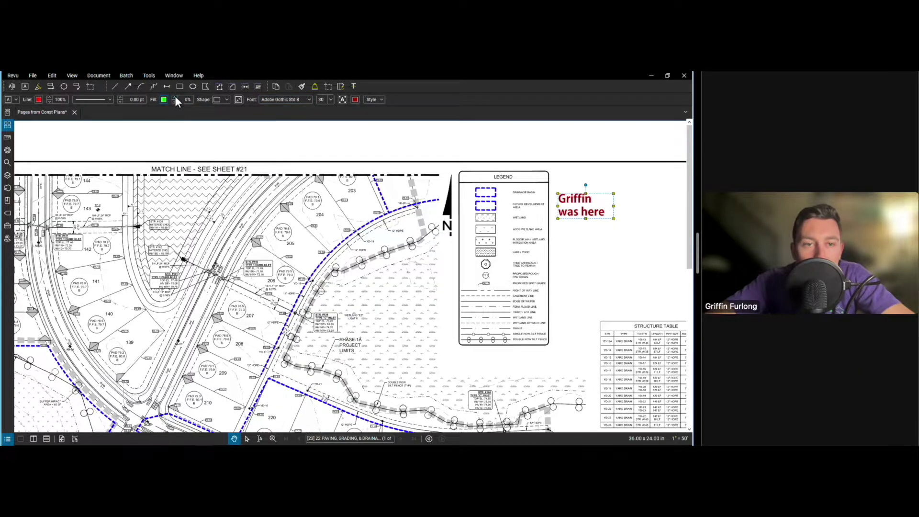
{"action": "left_click", "coordinate": [175, 97]}
{"action": "left_click", "coordinate": [175, 97]}
{"action": "left_click", "coordinate": [175, 97]}
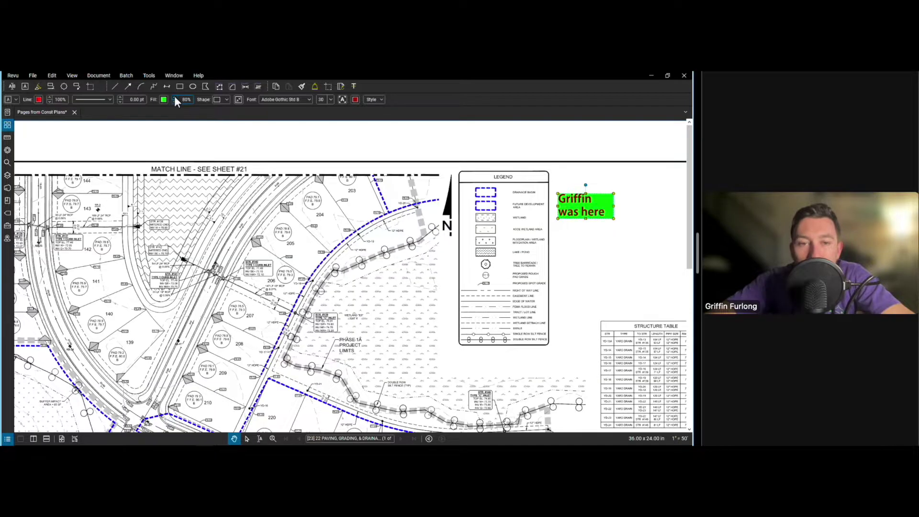
{"action": "left_click", "coordinate": [175, 97]}
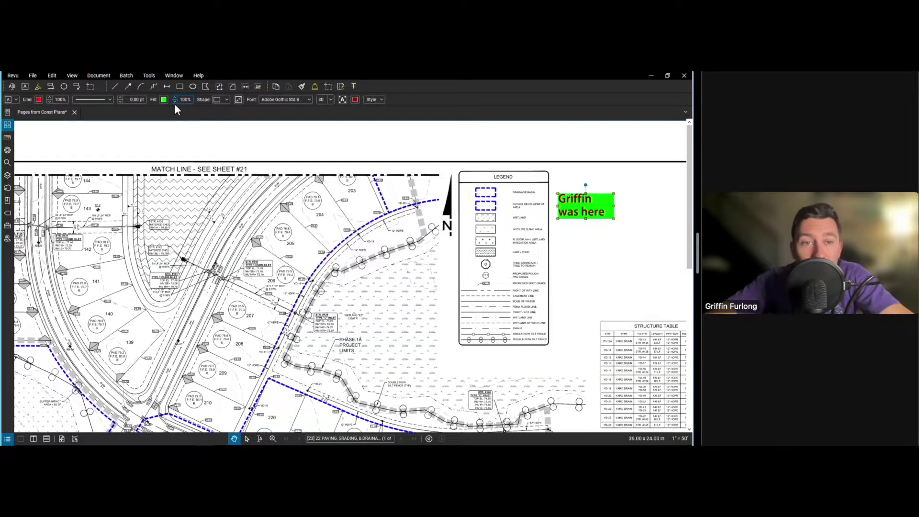
{"action": "left_click", "coordinate": [104, 176]}
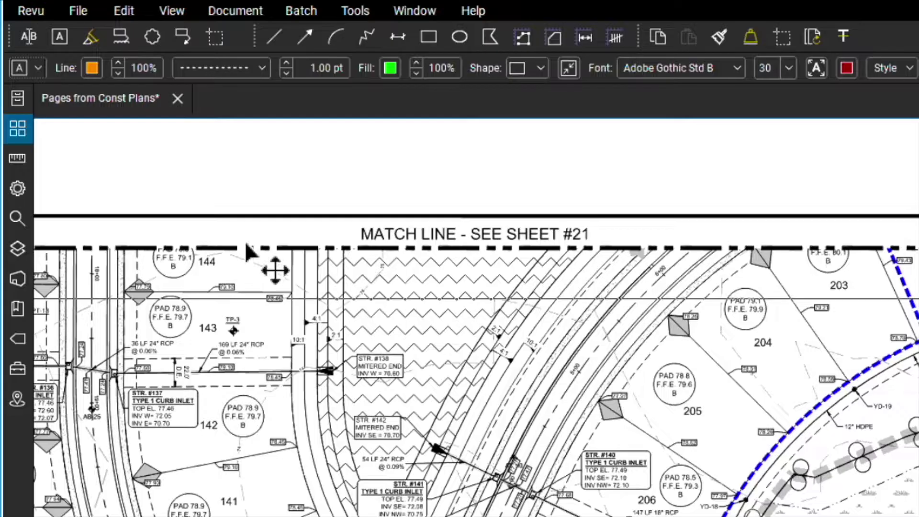
{"action": "left_click", "coordinate": [17, 188]}
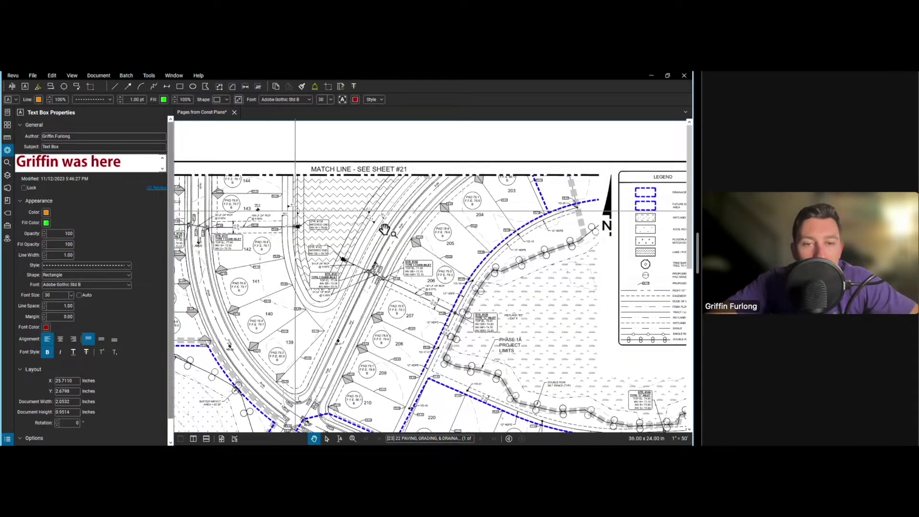
Give the text box a solid 21 pt border, then delete it from the sheet.
{"action": "left_click_drag", "start_coordinate": [690, 393], "coordinate": [530, 393]}
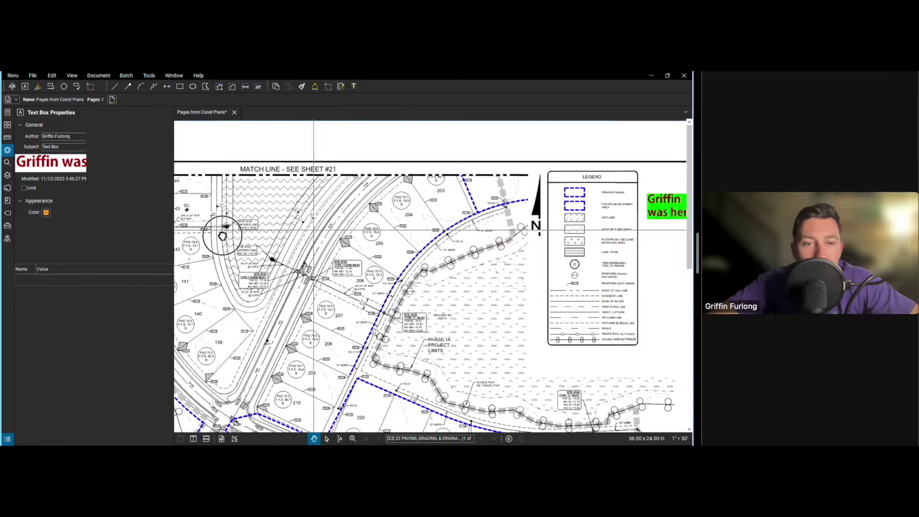
{"action": "scroll", "coordinate": [314, 230], "scroll_direction": "right", "scroll_amount": 5}
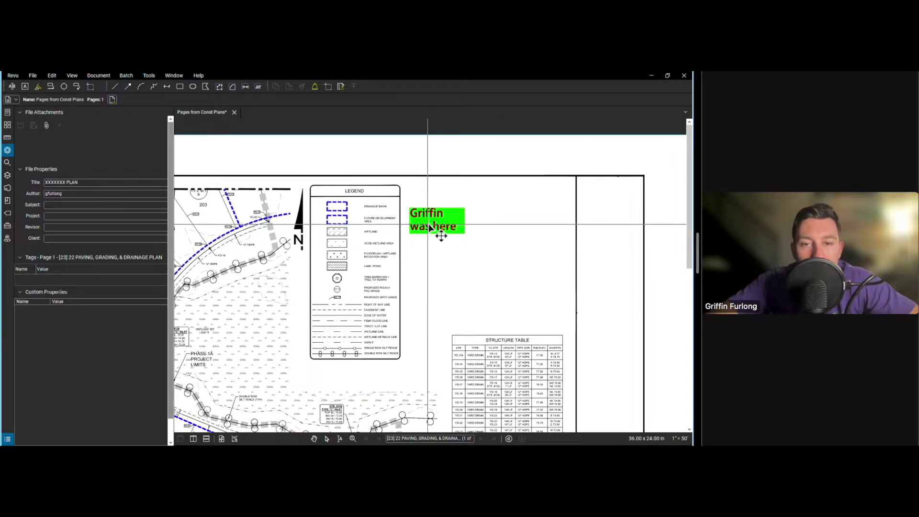
{"action": "left_click", "coordinate": [430, 227]}
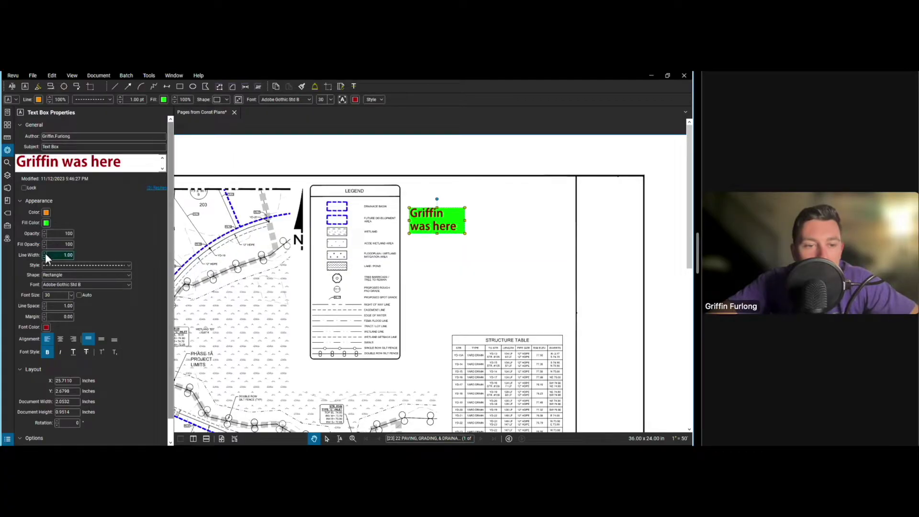
{"action": "scroll", "coordinate": [44, 251], "scroll_direction": "up", "scroll_amount": 18}
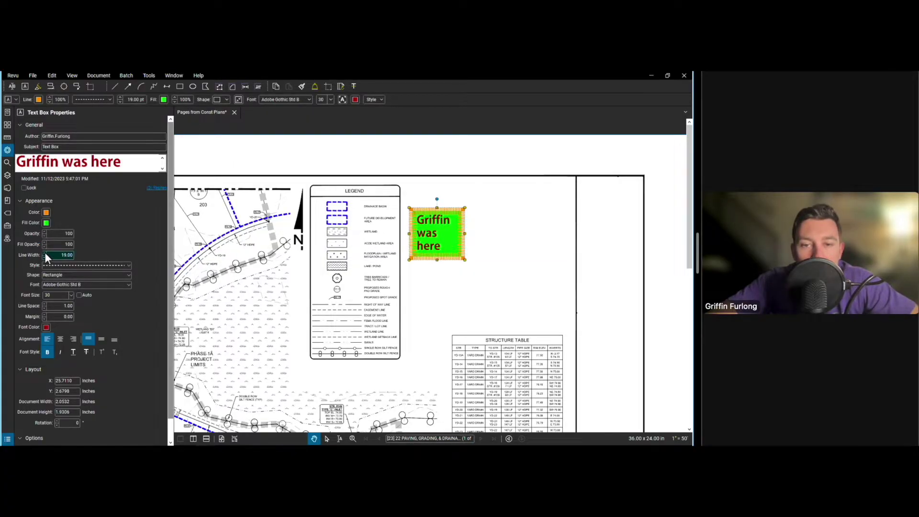
{"action": "scroll", "coordinate": [44, 252], "scroll_direction": "up", "scroll_amount": 2}
{"action": "left_click", "coordinate": [120, 267]}
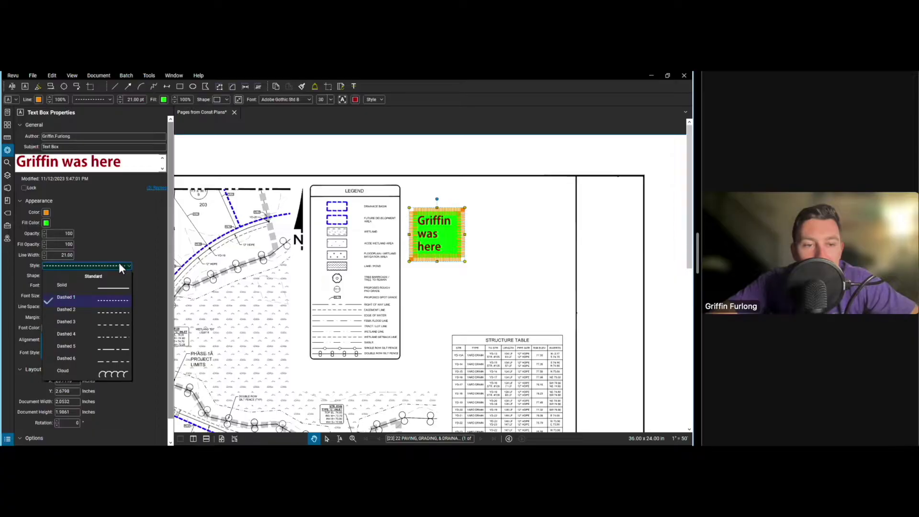
{"action": "left_click", "coordinate": [102, 285]}
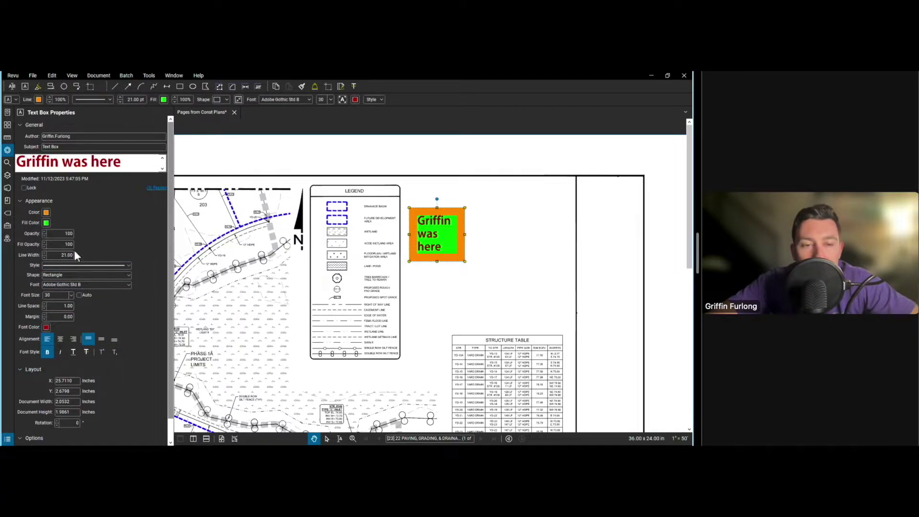
{"action": "key", "text": "Escape"}
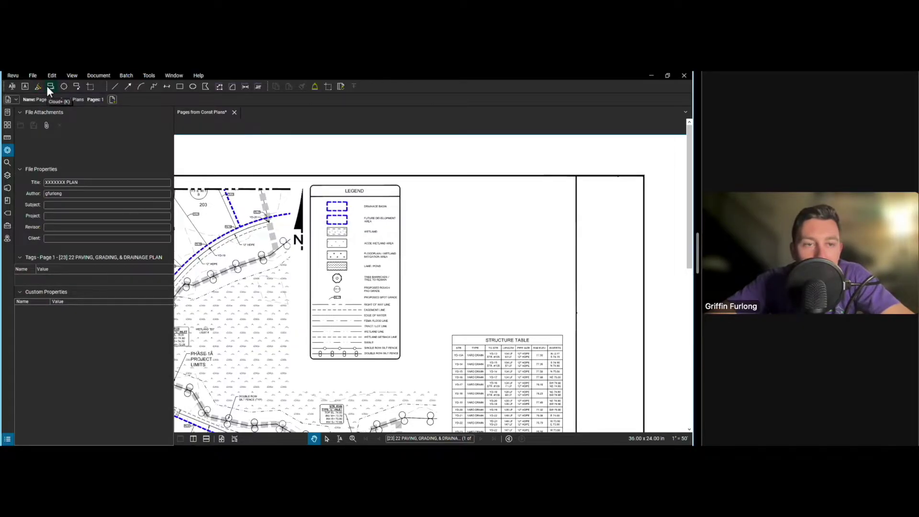
{"action": "left_click", "coordinate": [86, 89]}
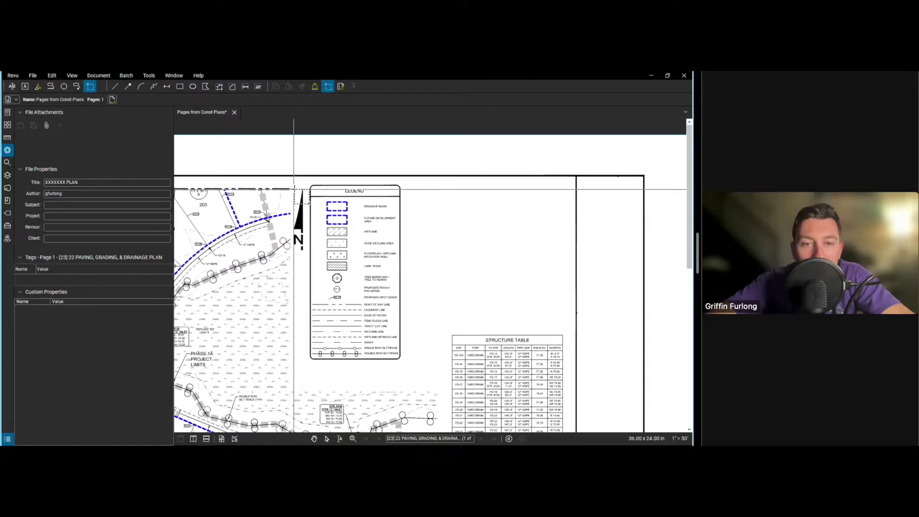
{"action": "scroll", "coordinate": [294, 189], "scroll_direction": "up", "scroll_amount": 2}
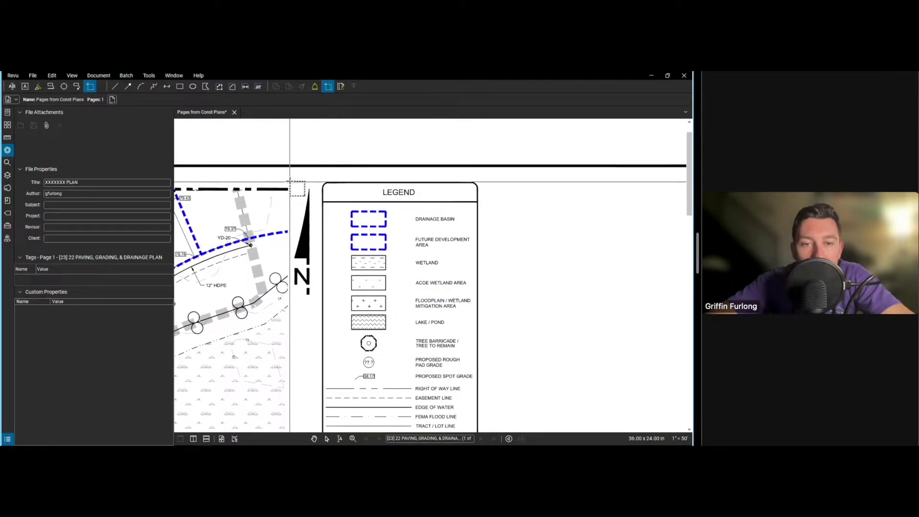
{"action": "left_click_drag", "start_coordinate": [289, 182], "coordinate": [319, 298]}
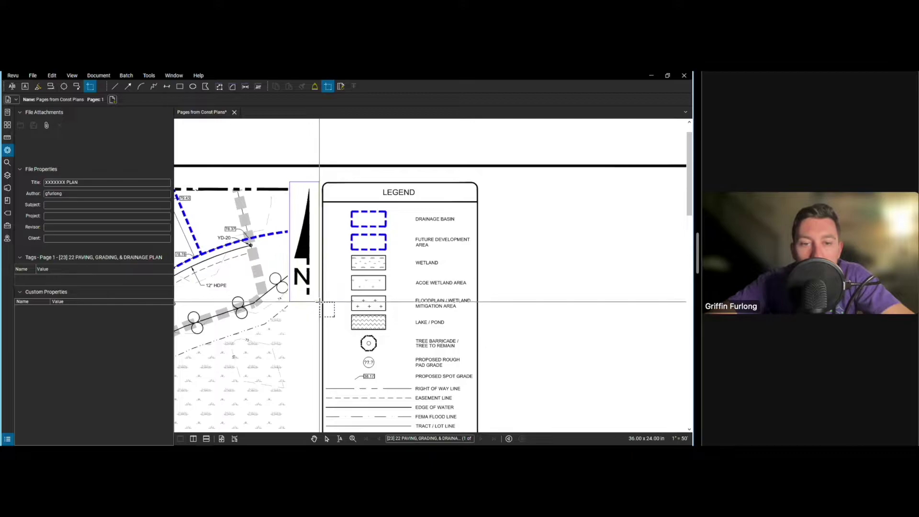
{"action": "scroll", "coordinate": [497, 244], "scroll_direction": "down", "scroll_amount": 1}
{"action": "scroll", "coordinate": [497, 244], "scroll_direction": "down", "scroll_amount": 2}
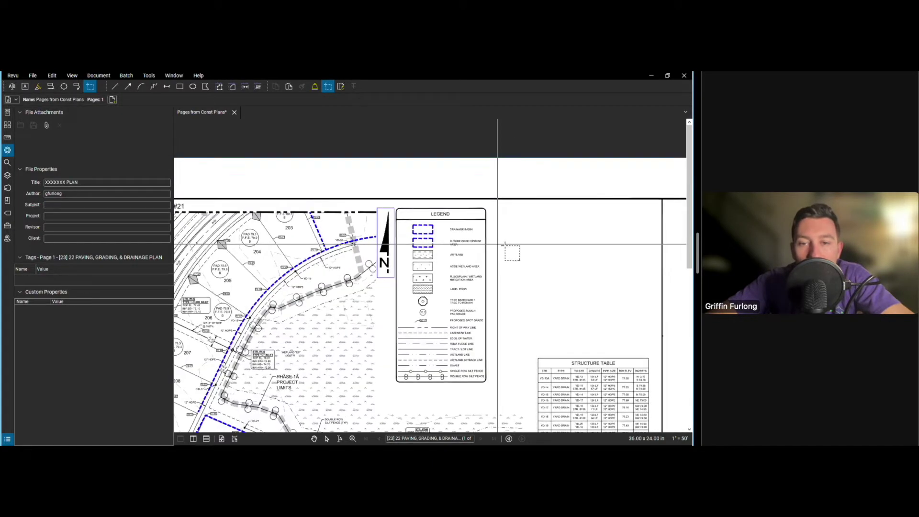
{"action": "key", "text": "Escape"}
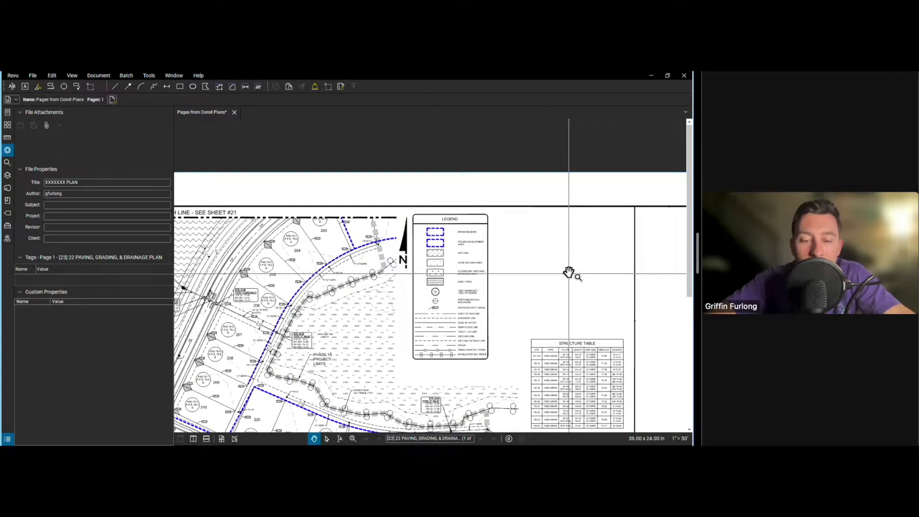
{"action": "key", "text": "ctrl+v"}
{"action": "left_click_drag", "start_coordinate": [581, 261], "coordinate": [622, 225]}
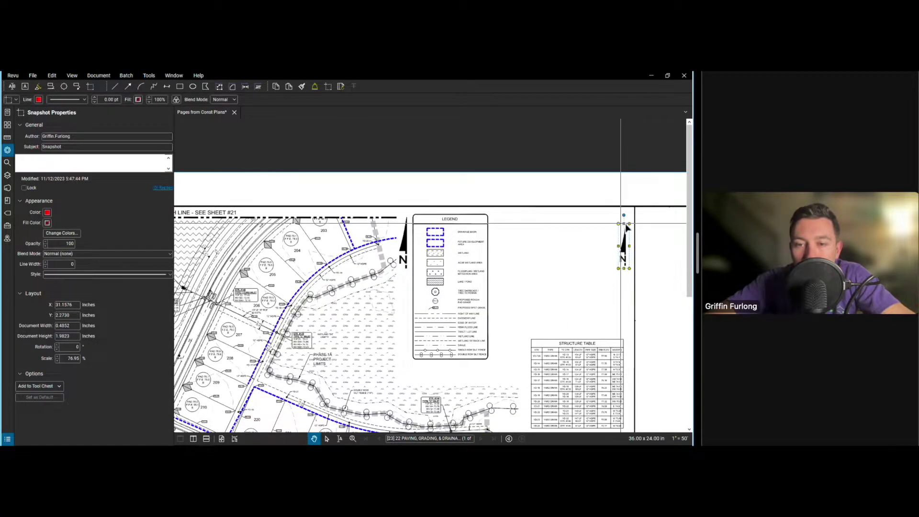
{"action": "key", "text": "Delete"}
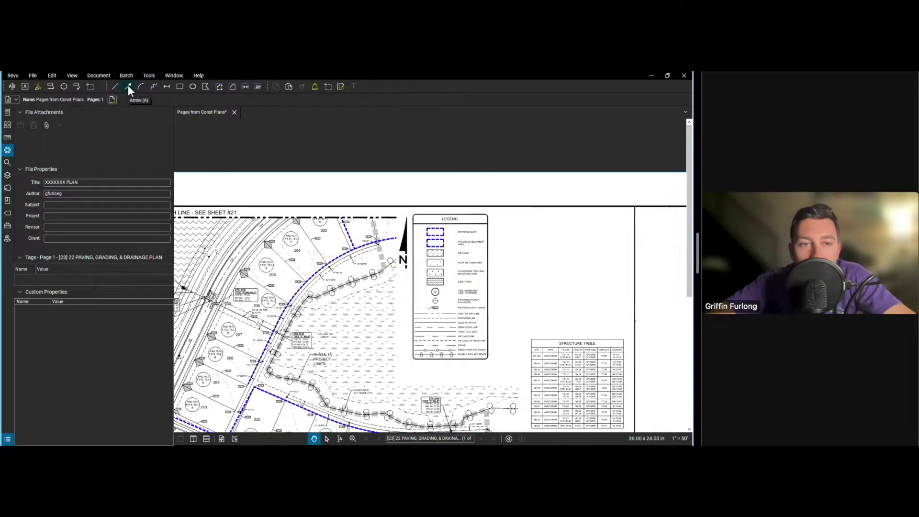
{"action": "left_click", "coordinate": [153, 85]}
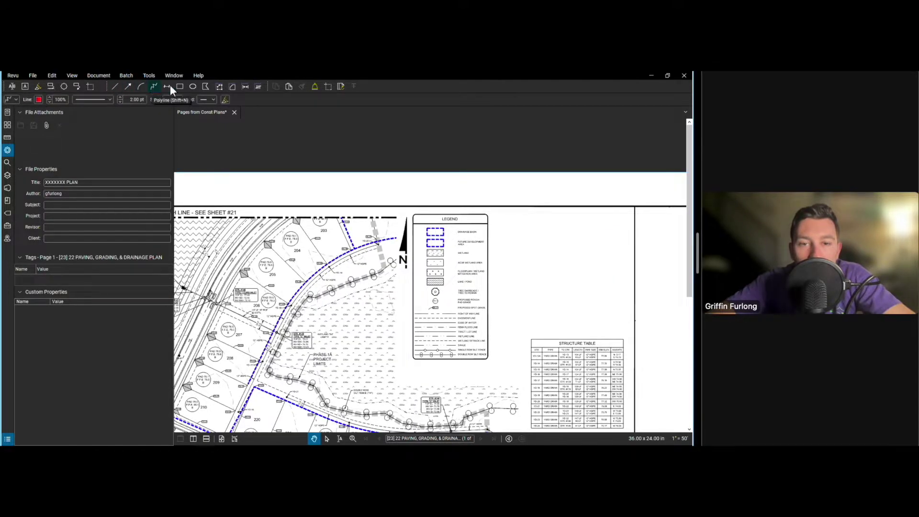
{"action": "left_click", "coordinate": [495, 234]}
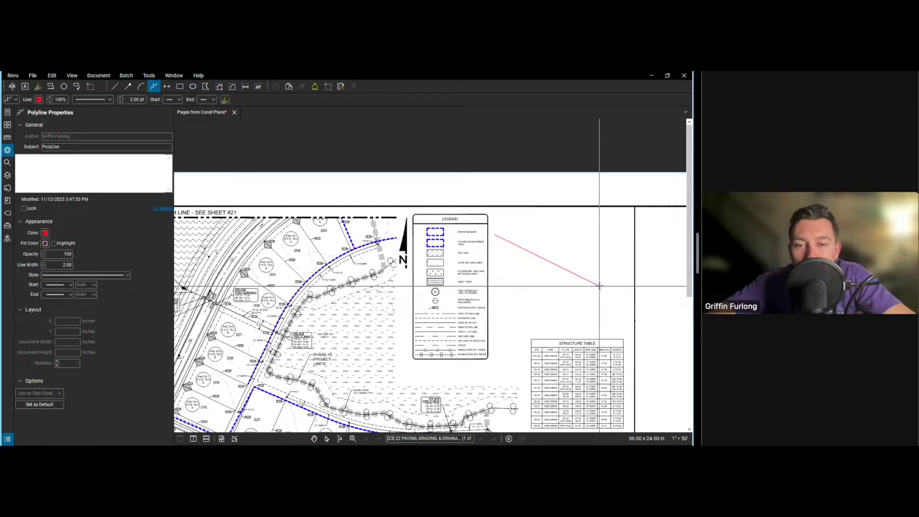
{"action": "double_click", "coordinate": [599, 286]}
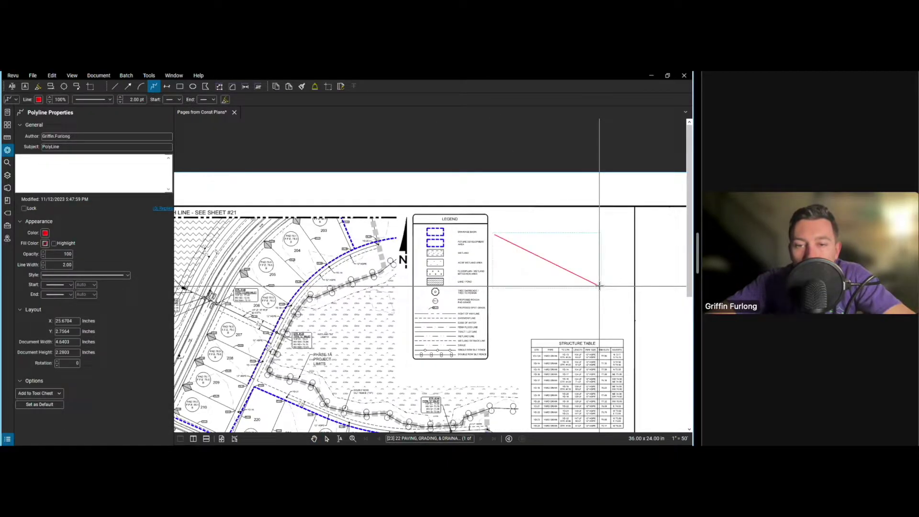
{"action": "left_click", "coordinate": [576, 273]}
{"action": "left_click", "coordinate": [45, 232]}
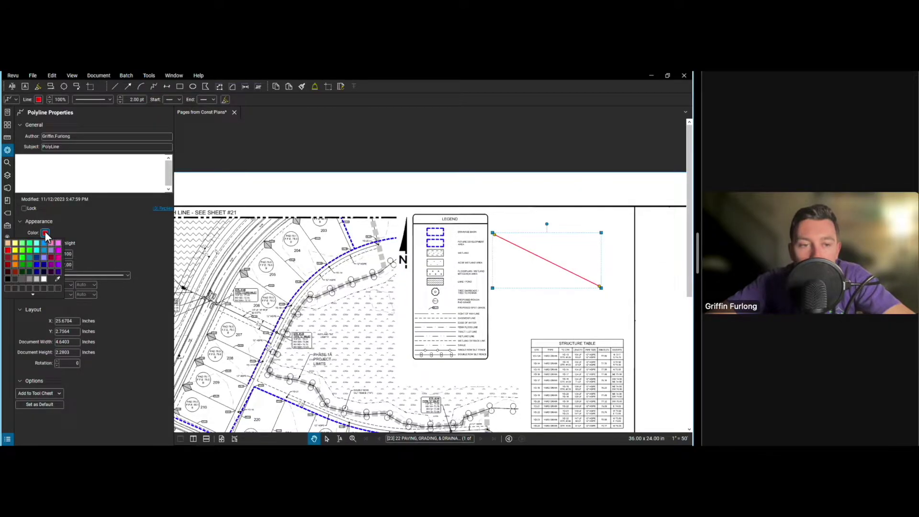
{"action": "left_click", "coordinate": [124, 223]}
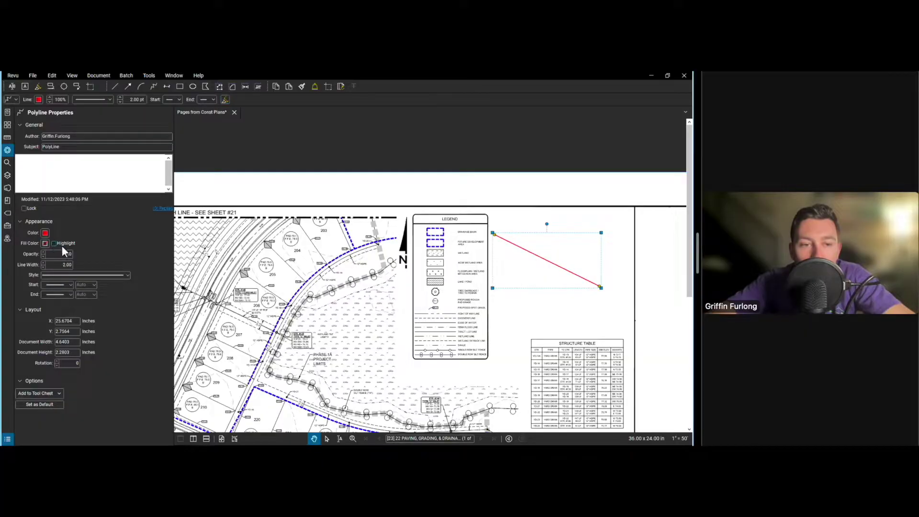
{"action": "left_click", "coordinate": [87, 276]}
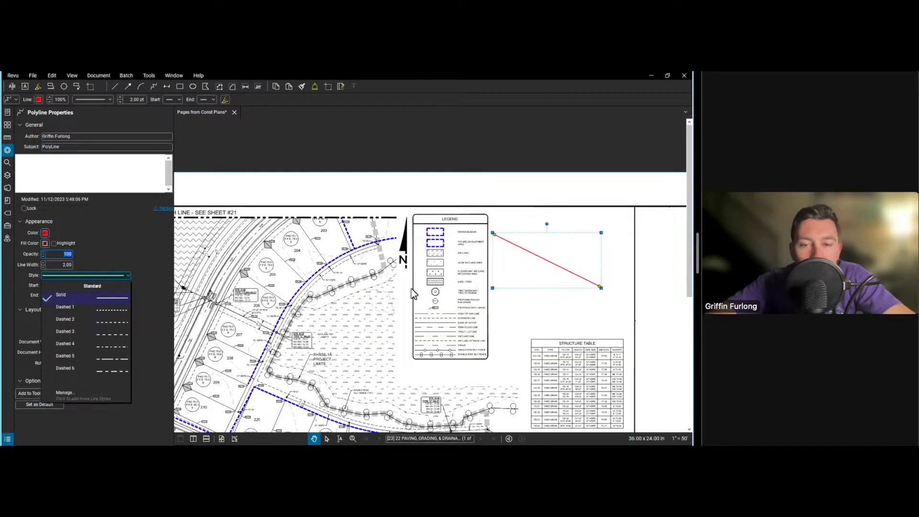
{"action": "left_click", "coordinate": [500, 244]}
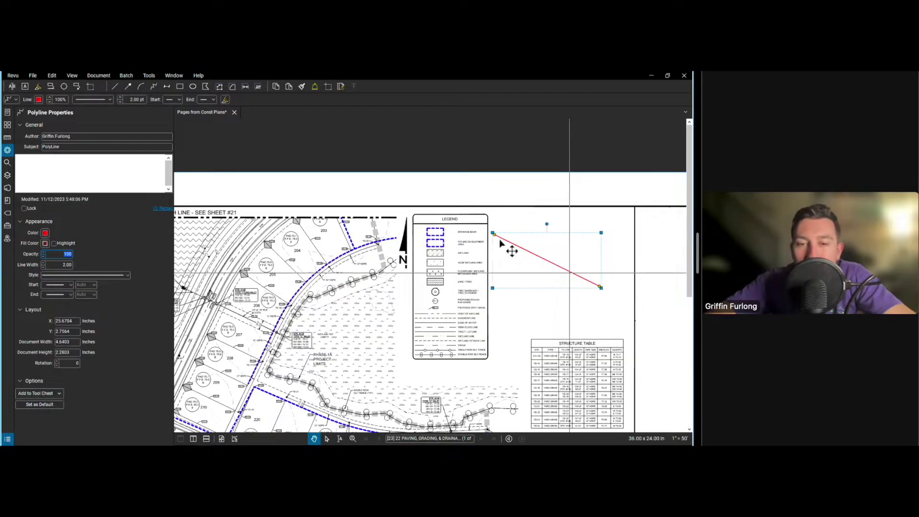
{"action": "right_click", "coordinate": [569, 271]}
{"action": "left_click", "coordinate": [603, 259]}
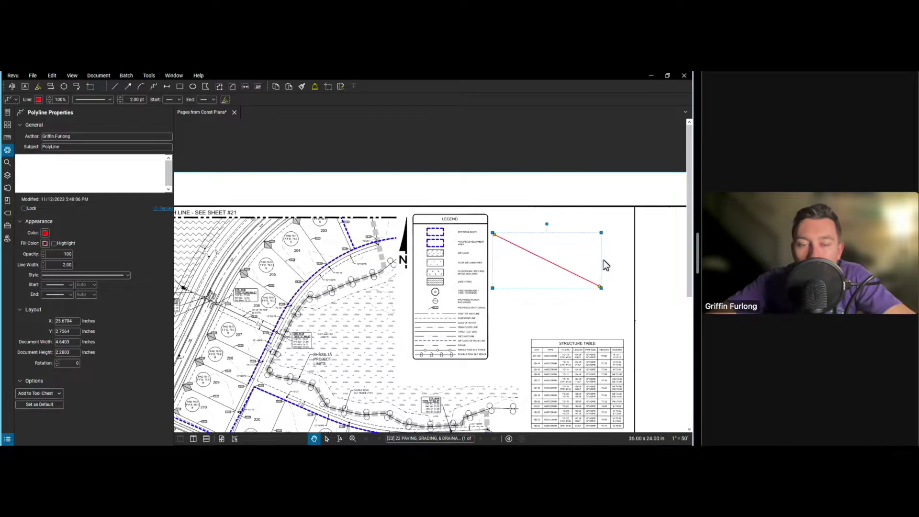
{"action": "left_click_drag", "start_coordinate": [352, 297], "coordinate": [477, 164]}
{"action": "mouse_move", "coordinate": [482, 314]}
{"action": "left_mouse_down"}
{"action": "mouse_move", "coordinate": [475, 272]}
{"action": "mouse_move", "coordinate": [463, 279]}
{"action": "left_mouse_up"}
{"action": "scroll", "coordinate": [417, 275], "scroll_direction": "up", "scroll_amount": 3}
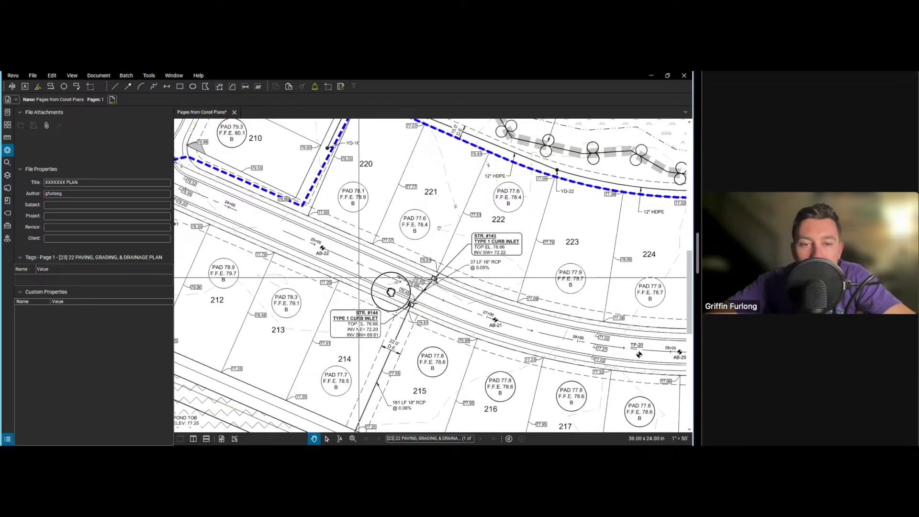
Cancel the Length measurement, check Page Scale in Measurements, and close the side panel.
{"action": "scroll", "coordinate": [335, 306], "scroll_direction": "up", "scroll_amount": 2}
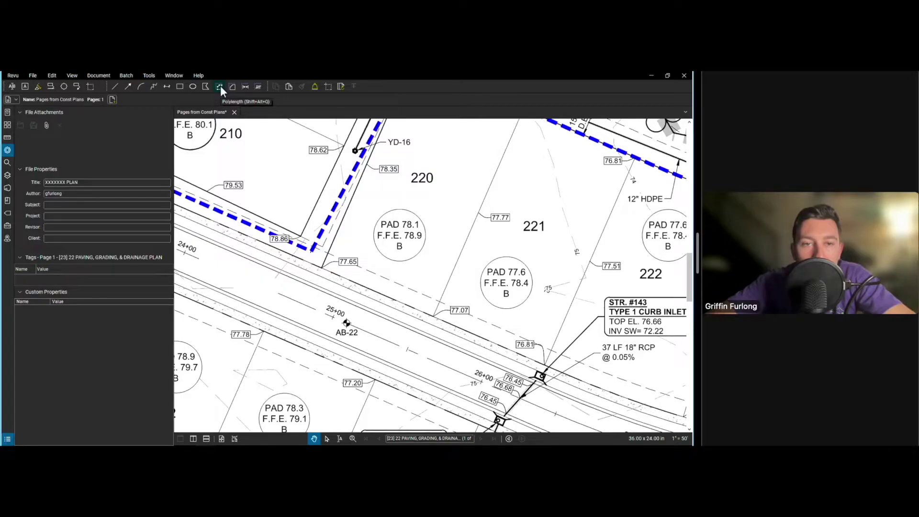
{"action": "left_click", "coordinate": [245, 87]}
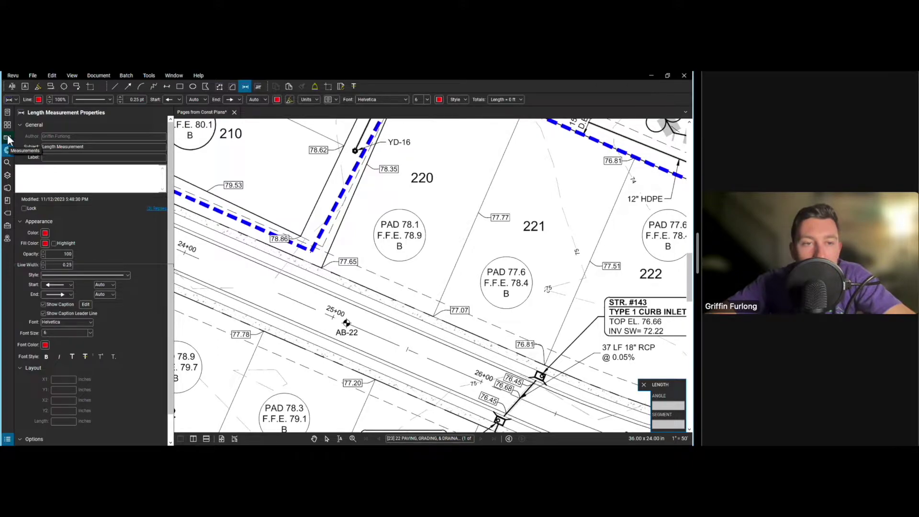
{"action": "key", "text": "Escape"}
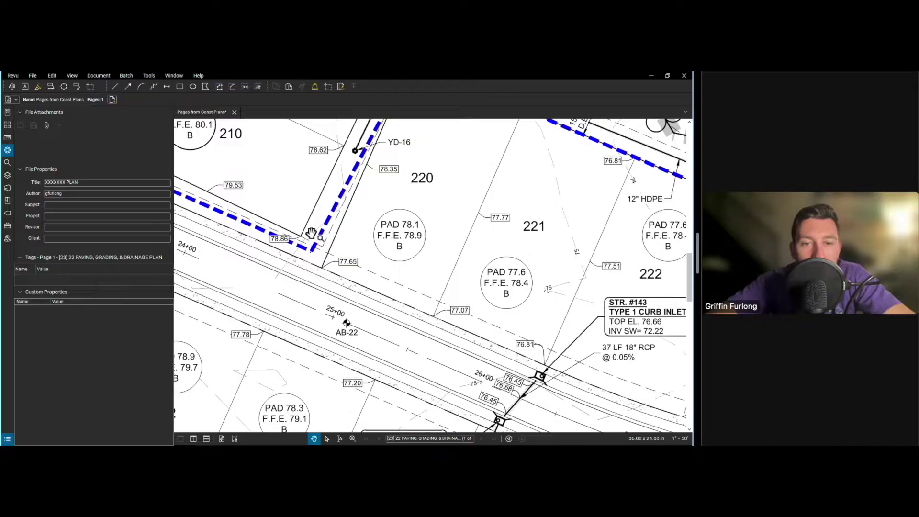
{"action": "left_click", "coordinate": [7, 137]}
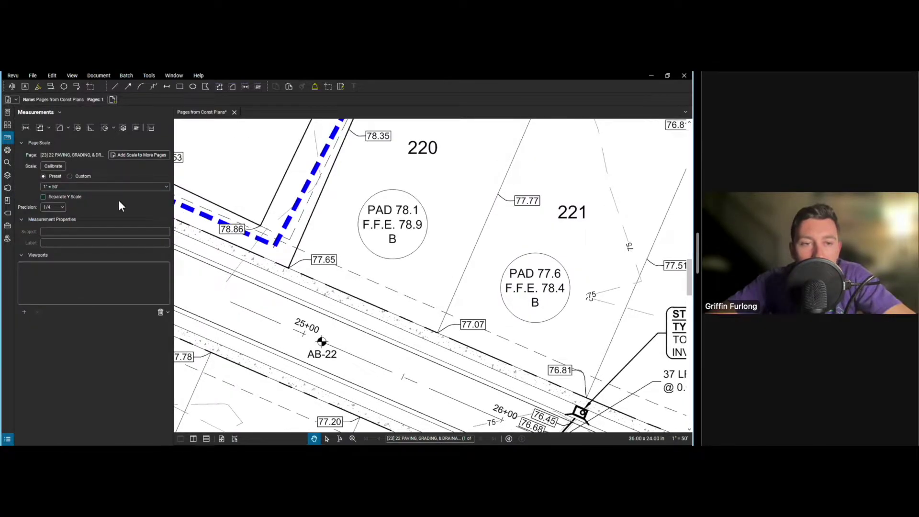
{"action": "left_click", "coordinate": [172, 206]}
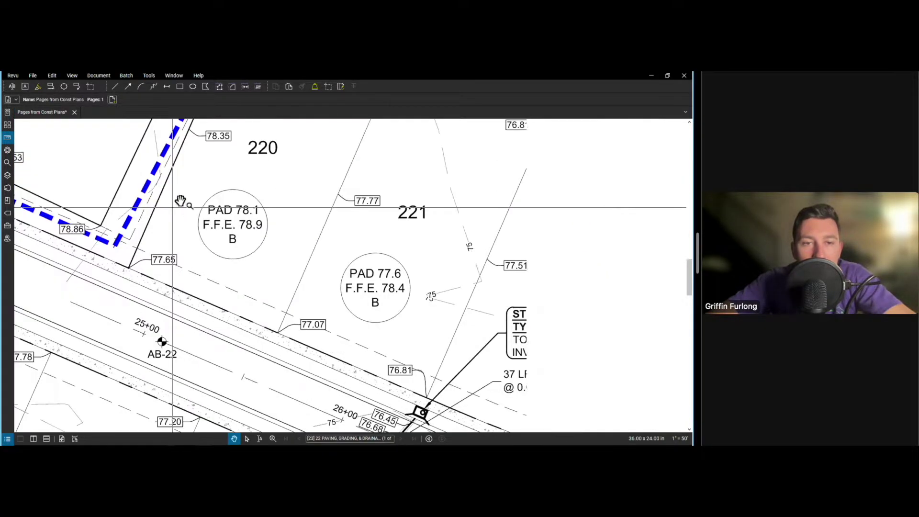
Measure a 75.43 ft length along the road edge from elevation 77.65 to 77.07.
{"action": "left_click", "coordinate": [245, 88]}
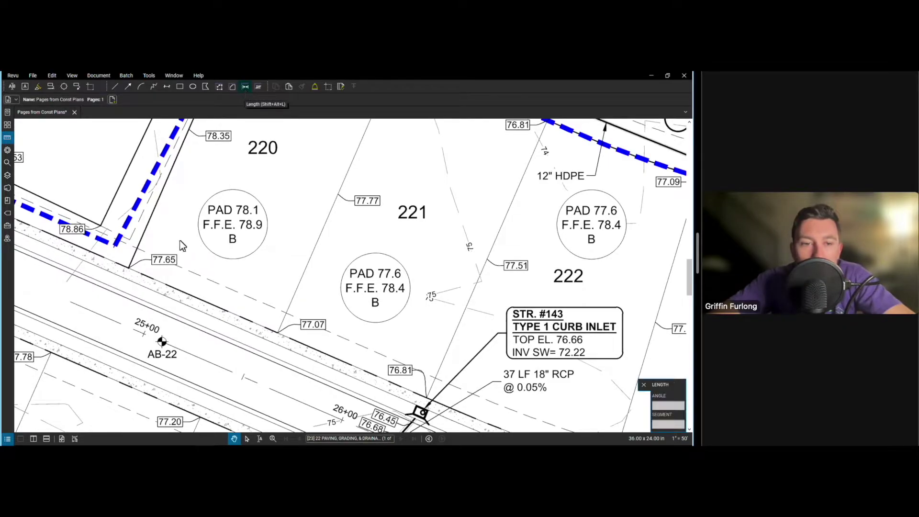
{"action": "left_click", "coordinate": [131, 267]}
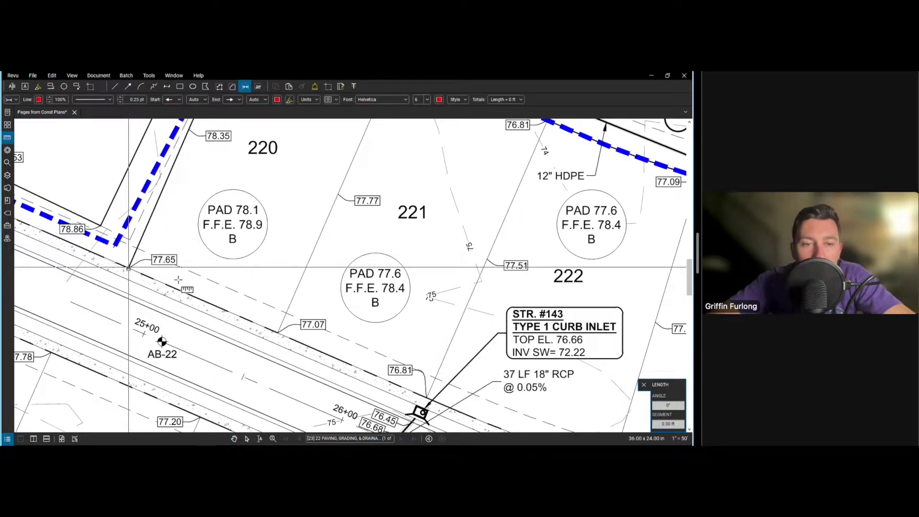
{"action": "left_click", "coordinate": [278, 331]}
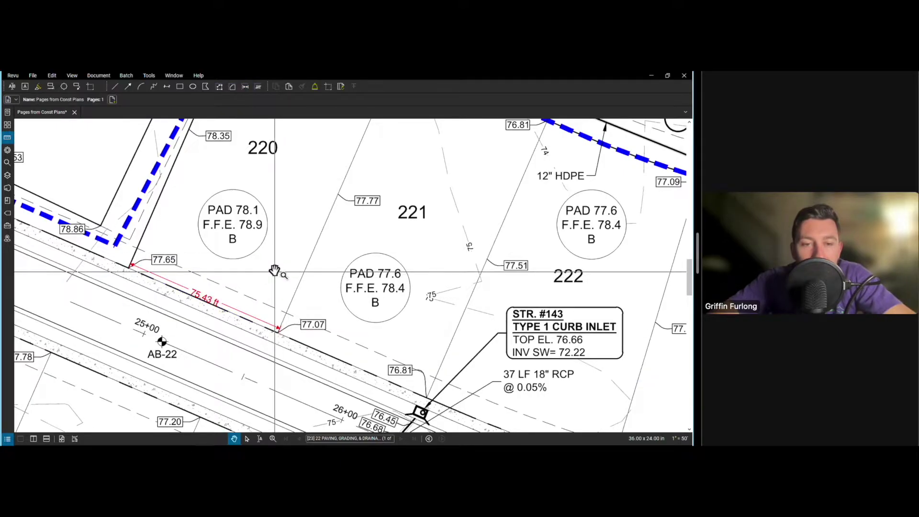
Style the 75.43 ft measurement with 0.75 line width and a bold size-8 caption.
{"action": "left_click_drag", "start_coordinate": [252, 273], "coordinate": [357, 280]}
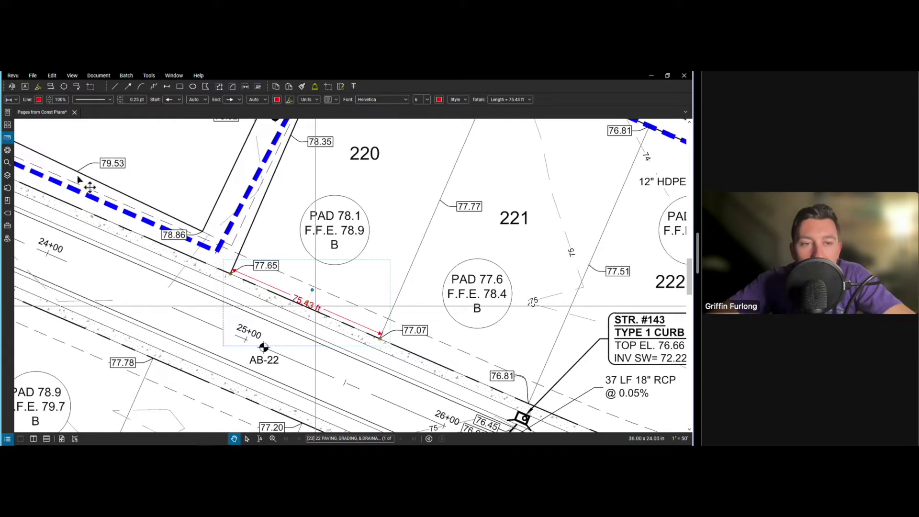
{"action": "left_click", "coordinate": [7, 150]}
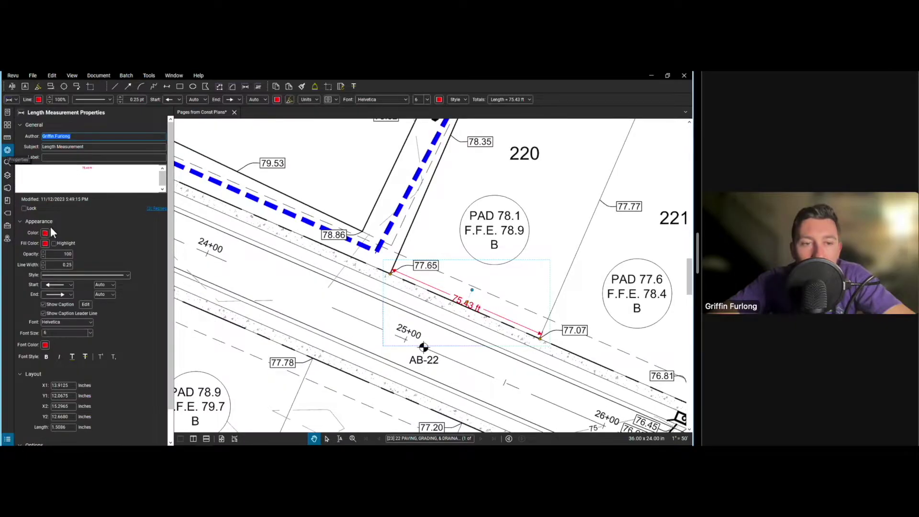
{"action": "left_click", "coordinate": [43, 262]}
{"action": "left_click", "coordinate": [43, 262]}
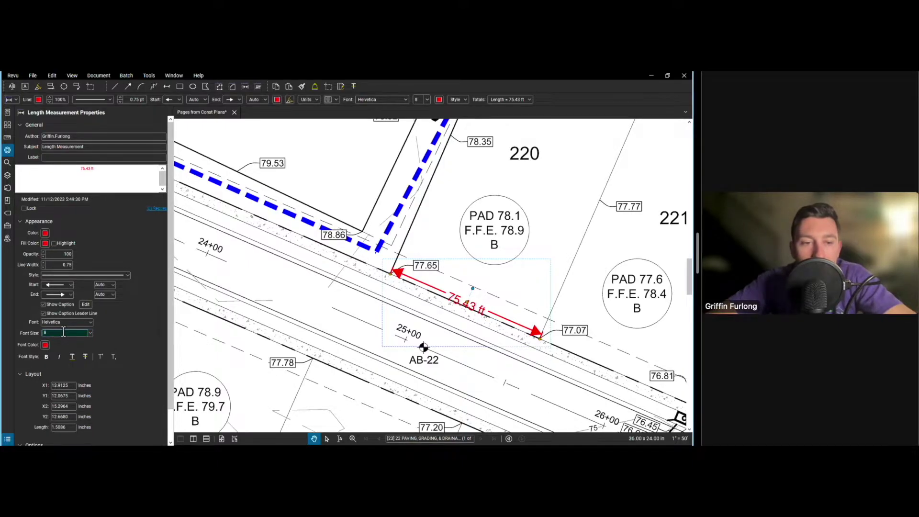
{"action": "left_click", "coordinate": [45, 358]}
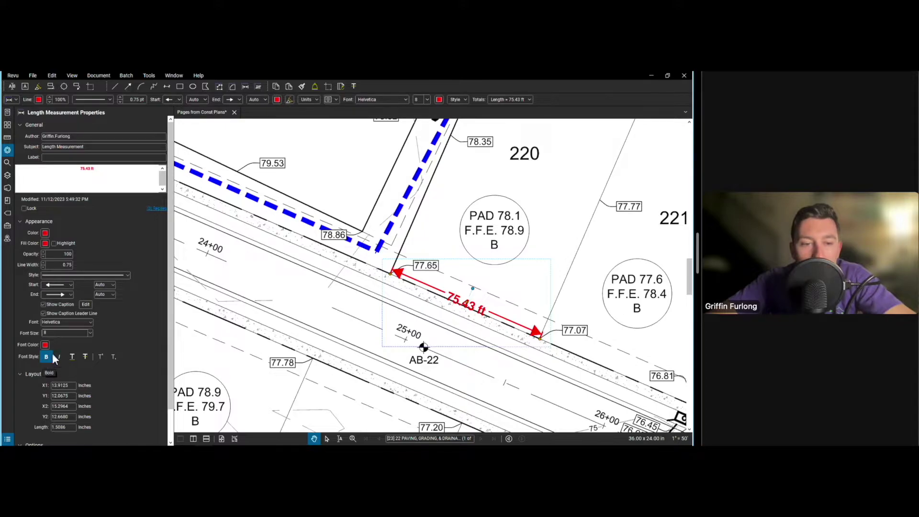
{"action": "left_click_drag", "start_coordinate": [415, 291], "coordinate": [245, 280]}
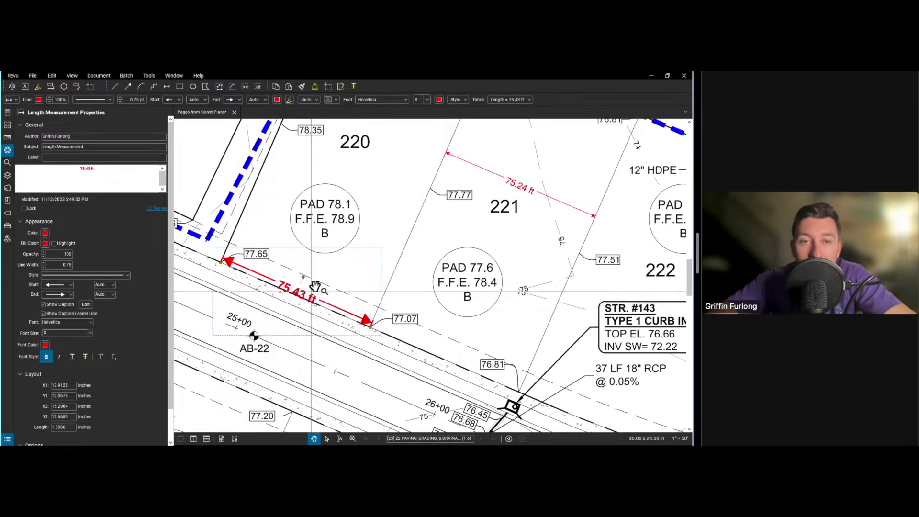
Copy the bold red measurement style onto the 75.24 ft measurement across lot 221.
{"action": "left_click", "coordinate": [302, 86]}
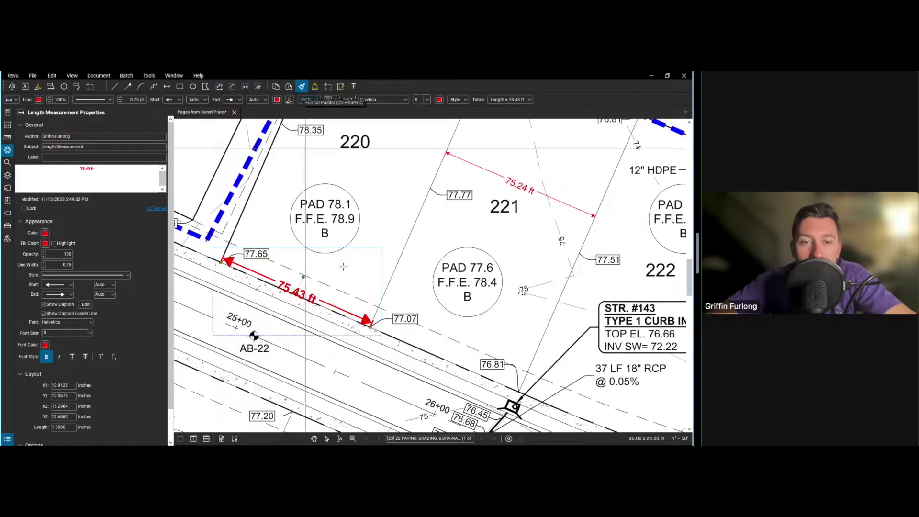
{"action": "left_click", "coordinate": [492, 167]}
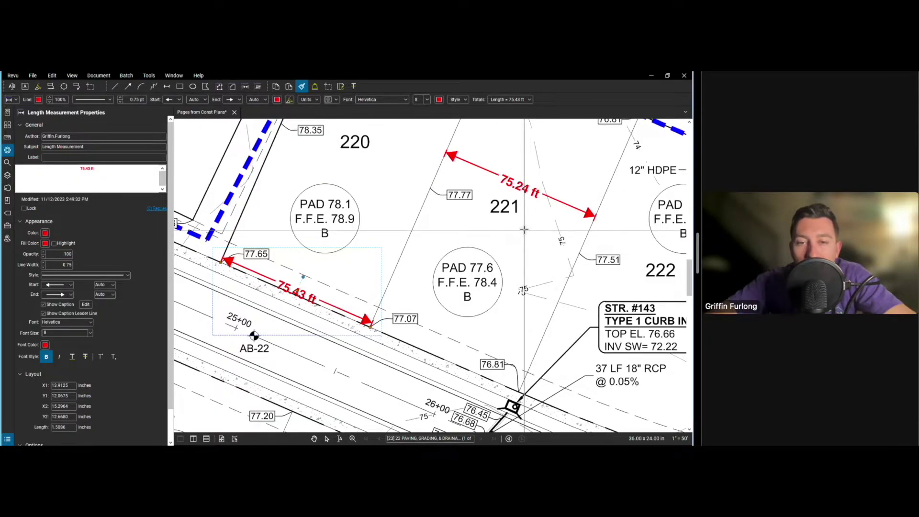
{"action": "scroll", "coordinate": [524, 230], "scroll_direction": "down", "scroll_amount": 2}
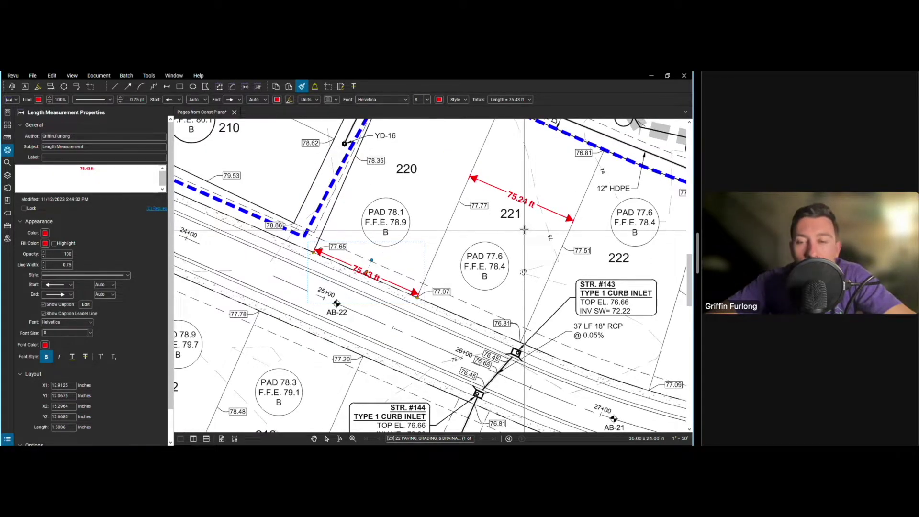
{"action": "left_click", "coordinate": [480, 196]}
{"action": "scroll", "coordinate": [146, 305], "scroll_direction": "down", "scroll_amount": 1}
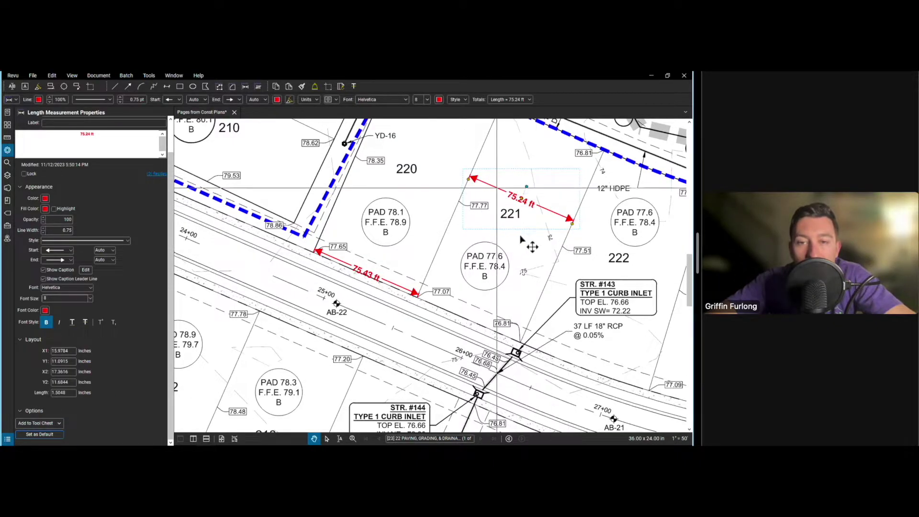
{"action": "left_click", "coordinate": [523, 258]}
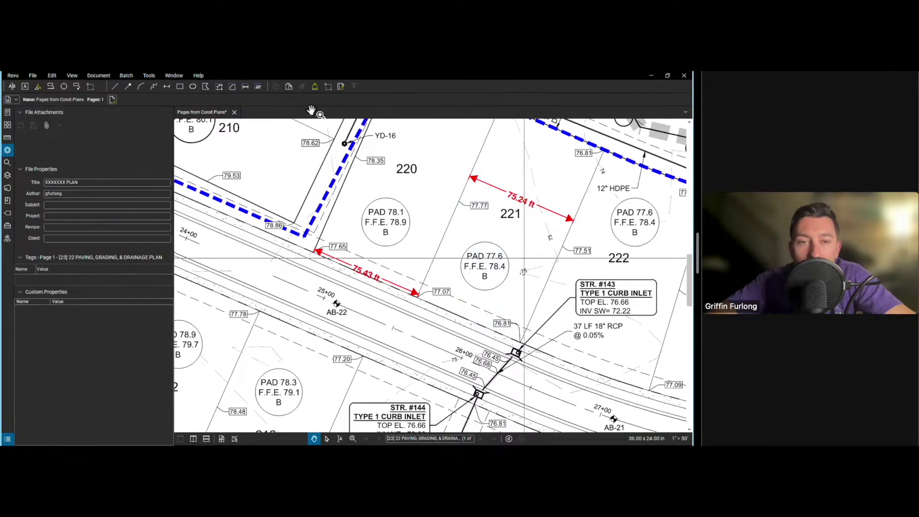
Draw a new 75.25 ft length measurement across lot 220.
{"action": "left_click", "coordinate": [243, 87]}
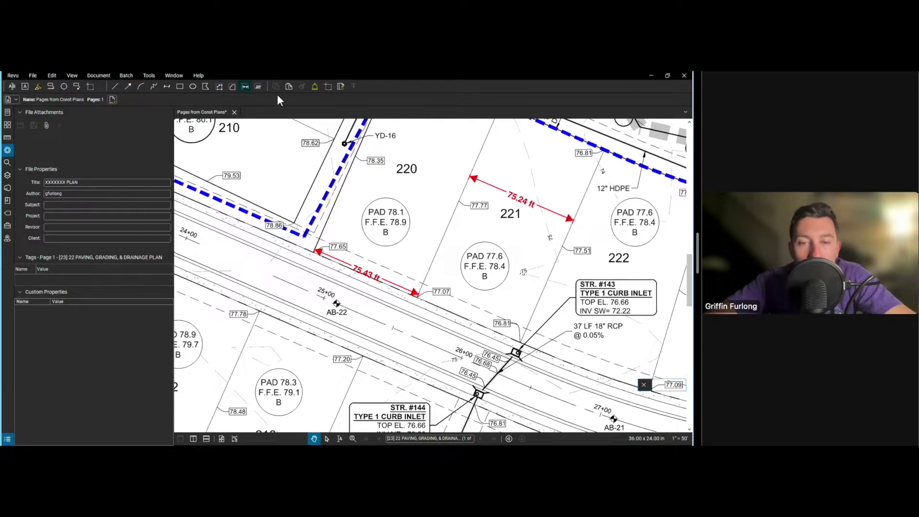
{"action": "left_click", "coordinate": [350, 170]}
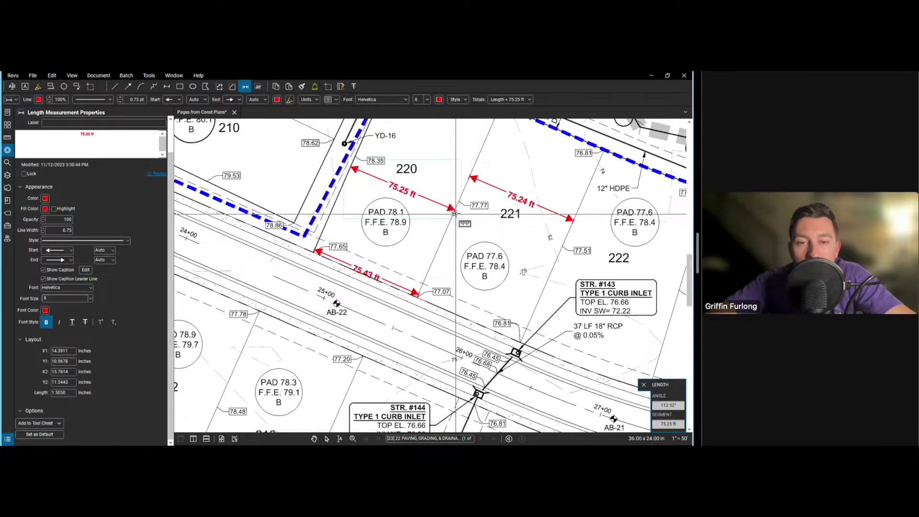
{"action": "key", "text": "Escape"}
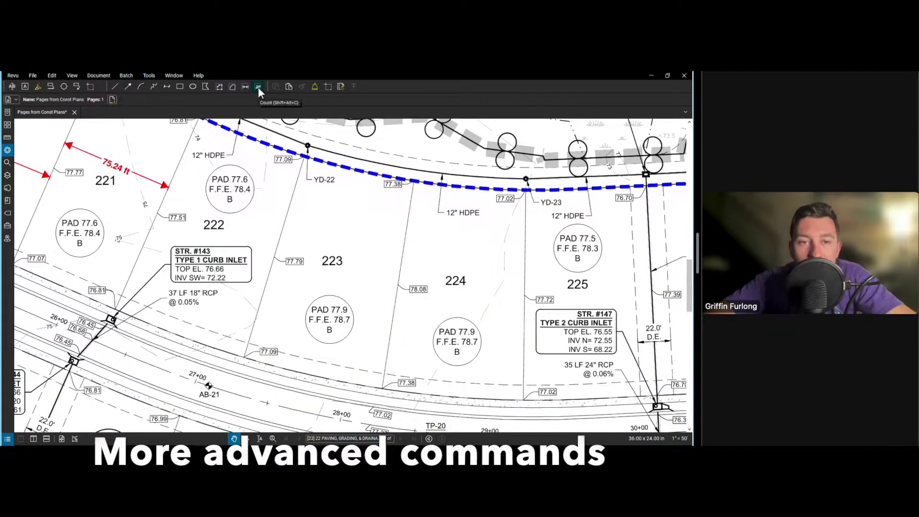
Set up the Count tool with orange checkmark markers.
{"action": "left_click", "coordinate": [257, 87]}
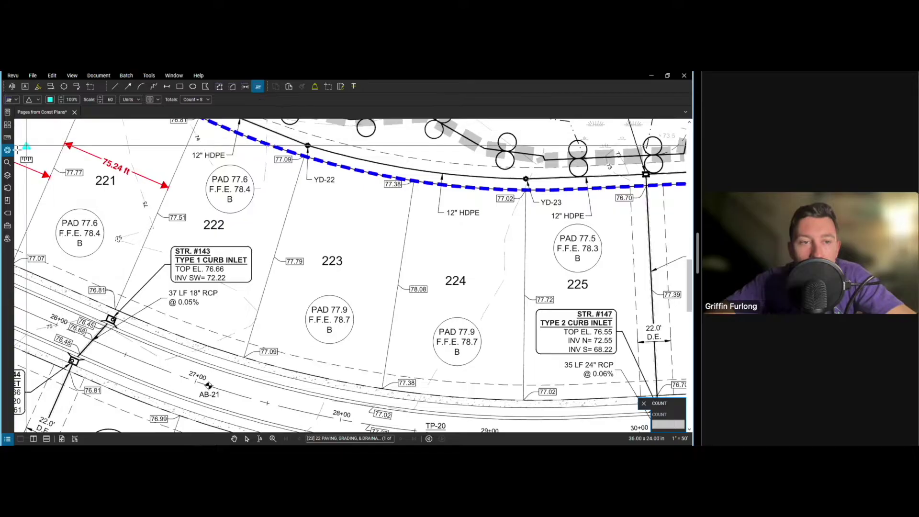
{"action": "key", "text": "Escape"}
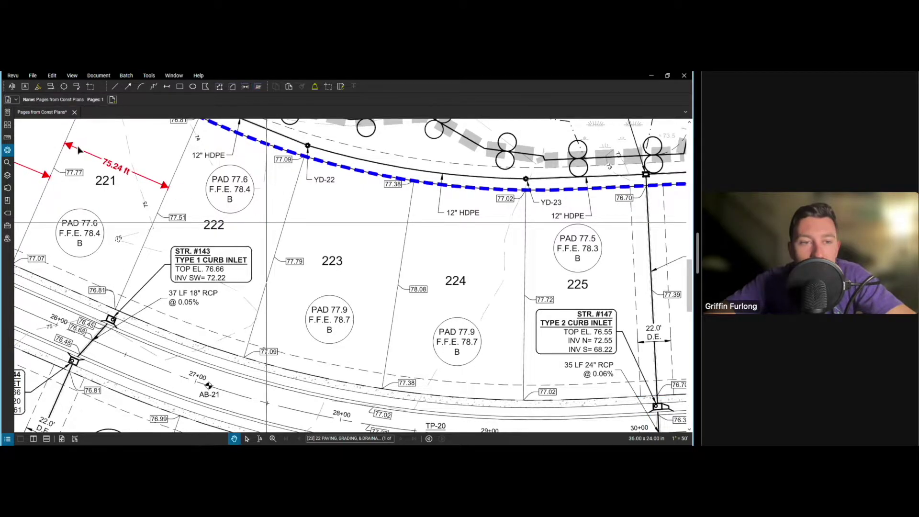
{"action": "left_click", "coordinate": [8, 150]}
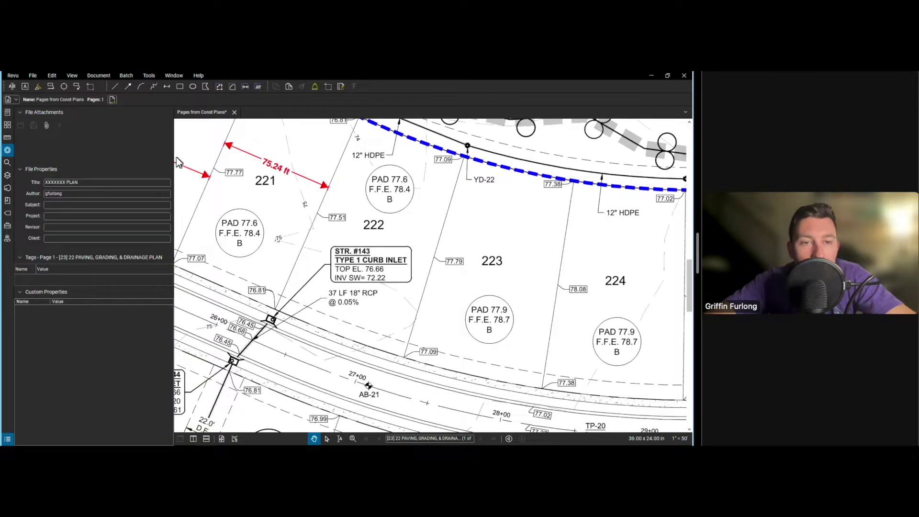
{"action": "left_click", "coordinate": [259, 87]}
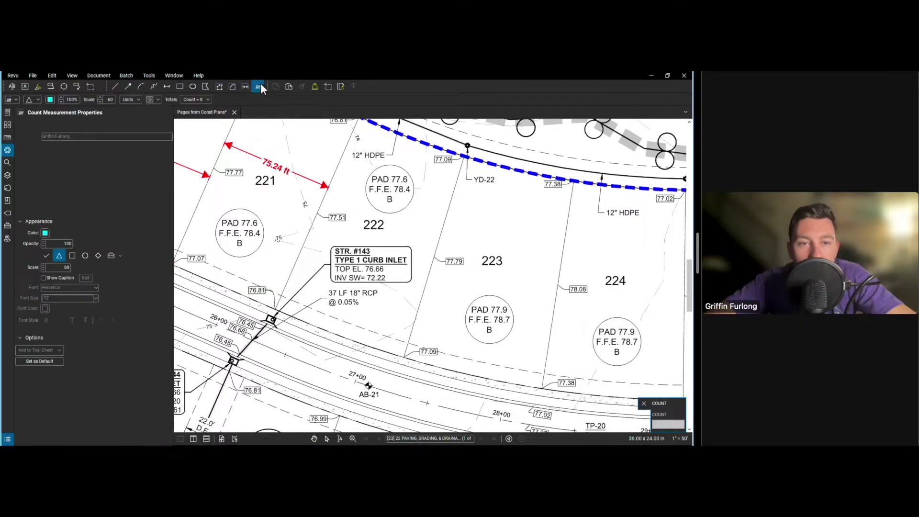
{"action": "left_click", "coordinate": [43, 232]}
{"action": "left_click", "coordinate": [16, 264]}
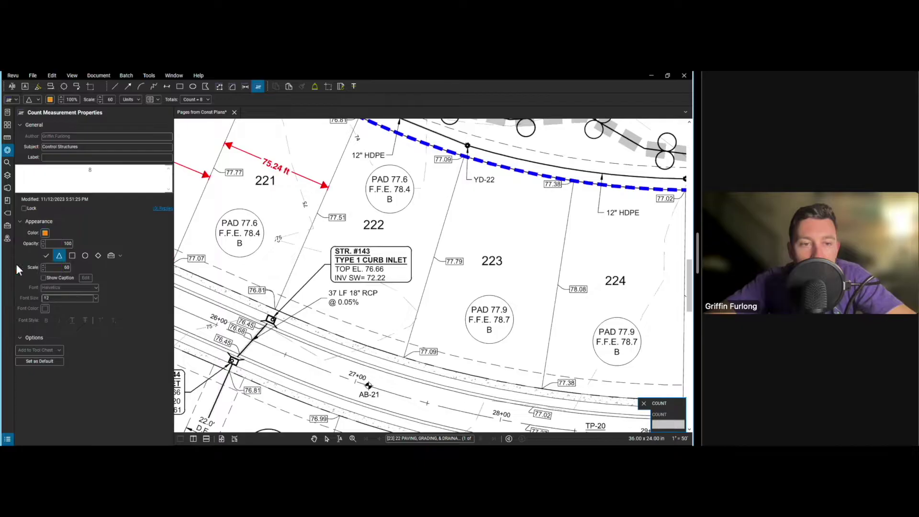
{"action": "left_click", "coordinate": [45, 255]}
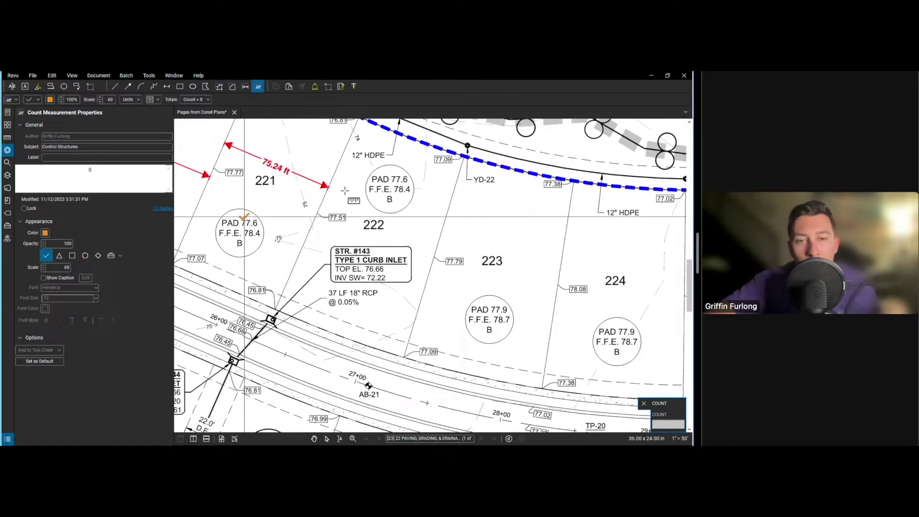
Place count checkmarks on lots 222, 223, 225 and 221.
{"action": "left_click", "coordinate": [392, 229]}
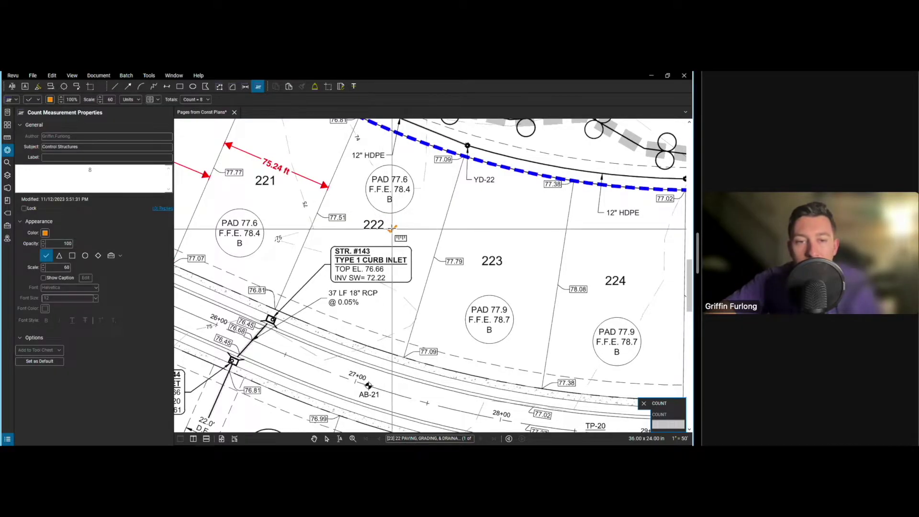
{"action": "left_click", "coordinate": [460, 246]}
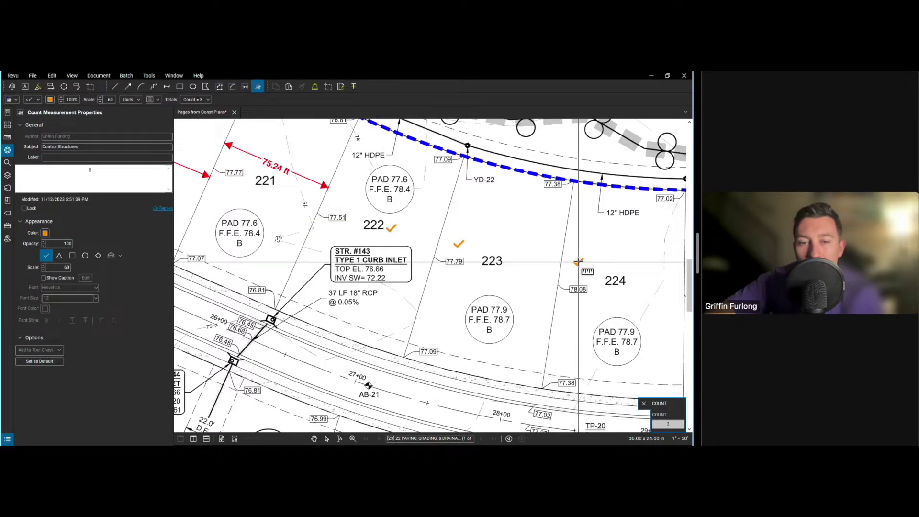
{"action": "scroll", "coordinate": [578, 261], "scroll_direction": "down", "scroll_amount": 3}
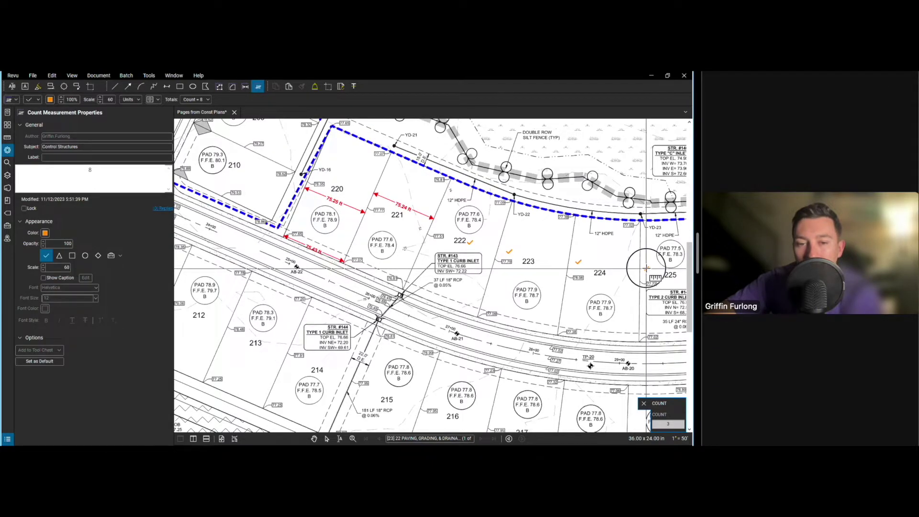
{"action": "left_click", "coordinate": [646, 267]}
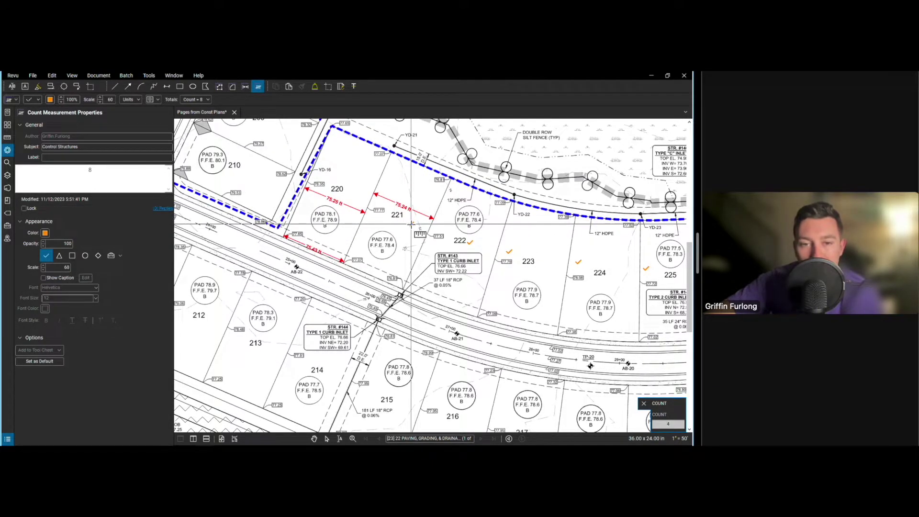
{"action": "left_click", "coordinate": [410, 224]}
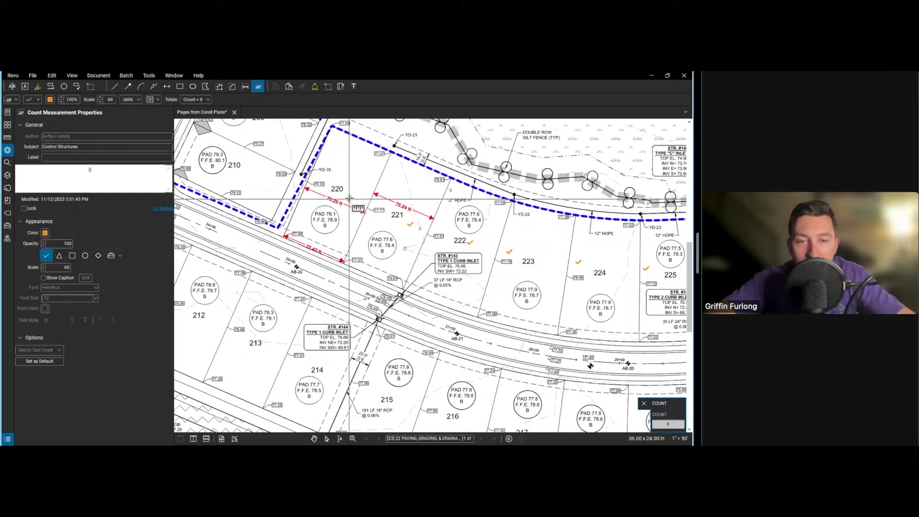
{"action": "key", "text": "Escape"}
Resume the existing count and add checkmarks on four more lots, bringing the total to 10.
{"action": "left_click", "coordinate": [410, 224]}
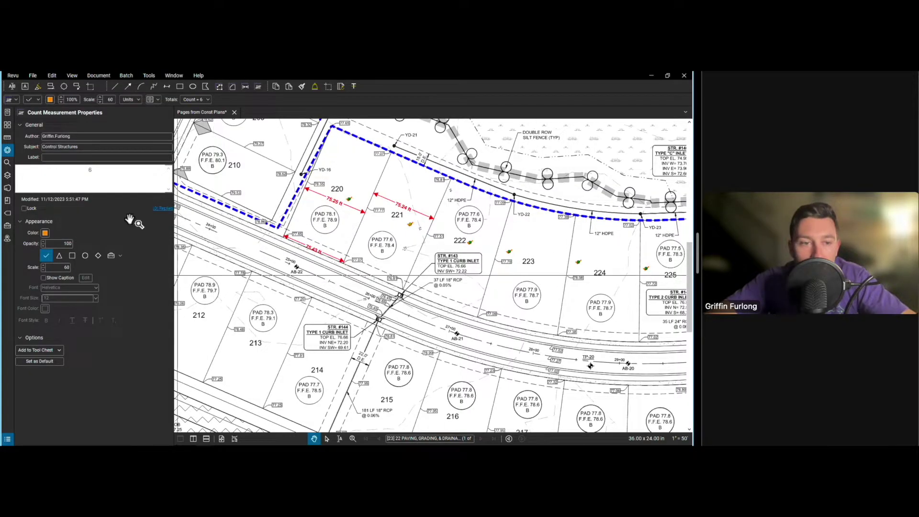
{"action": "left_click", "coordinate": [82, 146]}
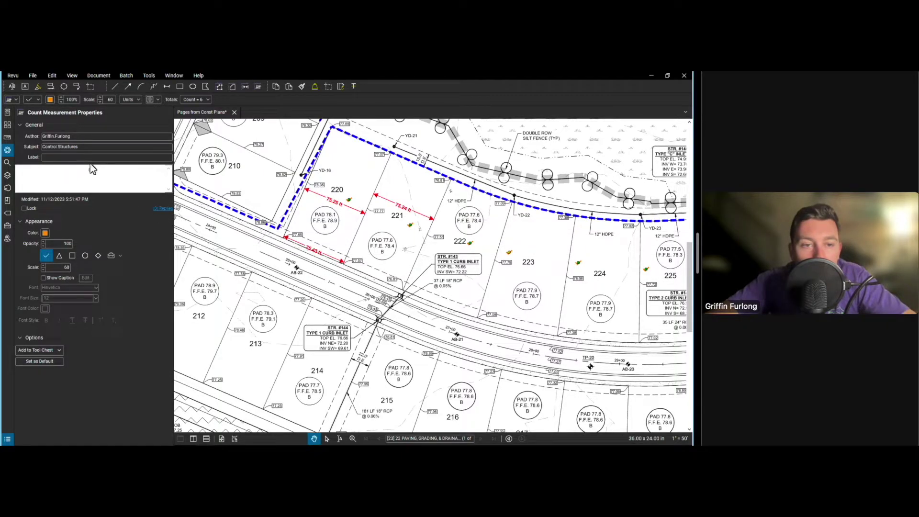
{"action": "scroll", "coordinate": [263, 375], "scroll_direction": "down", "scroll_amount": 3}
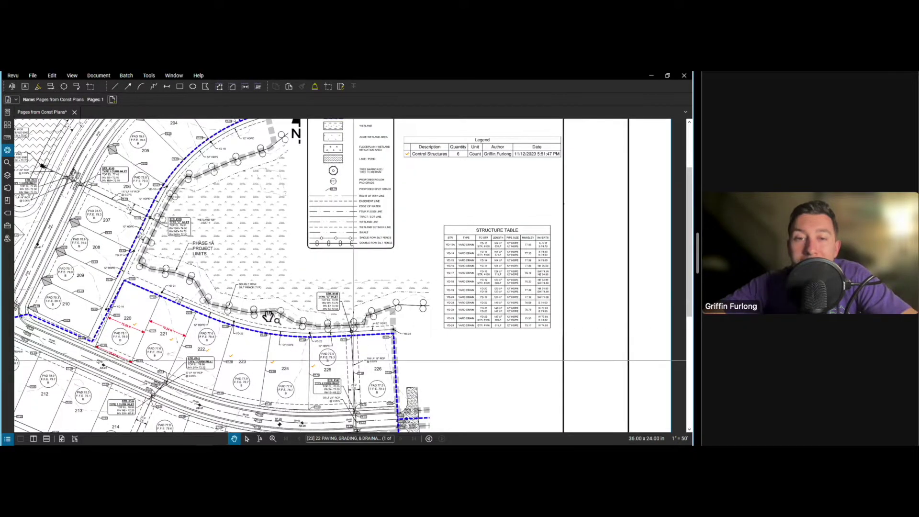
{"action": "left_click", "coordinate": [232, 358]}
{"action": "right_click", "coordinate": [231, 357]}
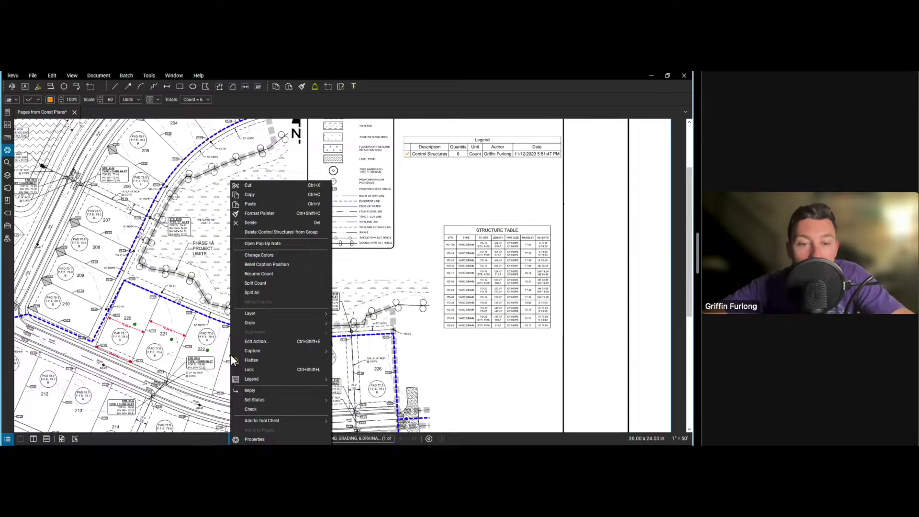
{"action": "left_click", "coordinate": [269, 275]}
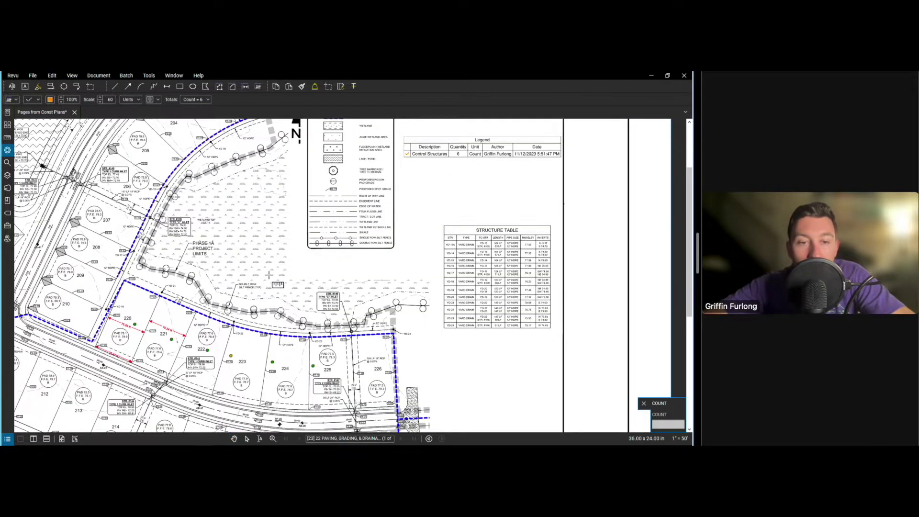
{"action": "left_click", "coordinate": [251, 347]}
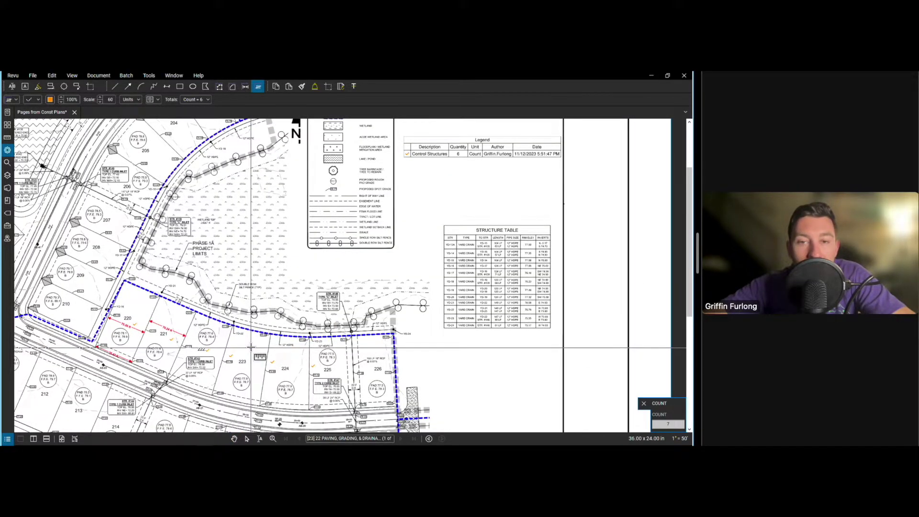
{"action": "left_click", "coordinate": [286, 353]}
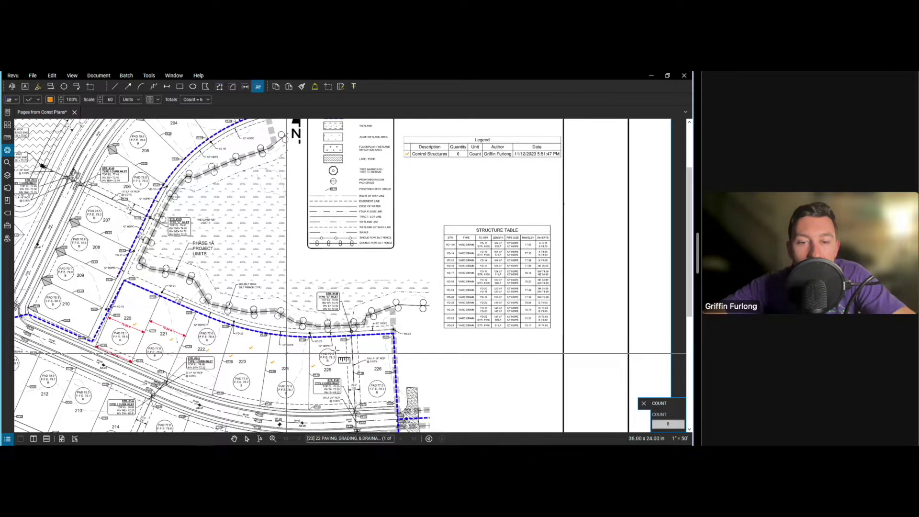
{"action": "left_click", "coordinate": [405, 355]}
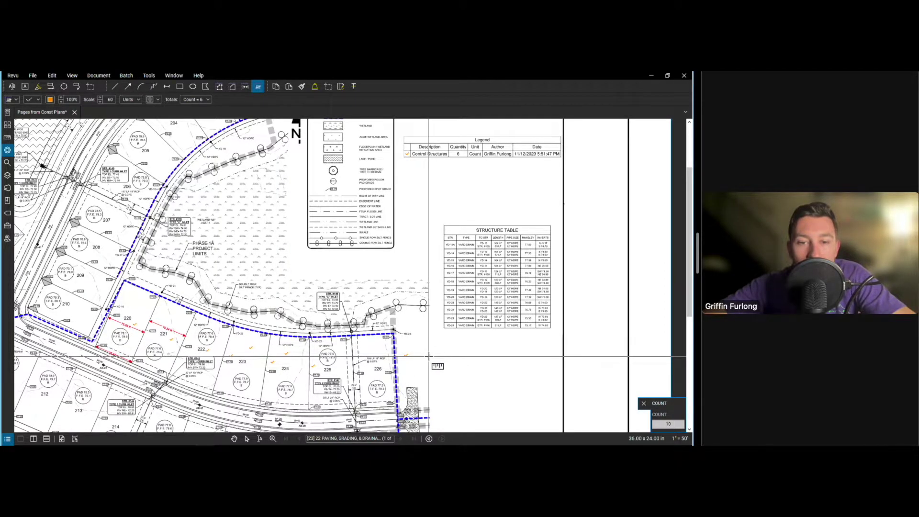
{"action": "key", "text": "Escape"}
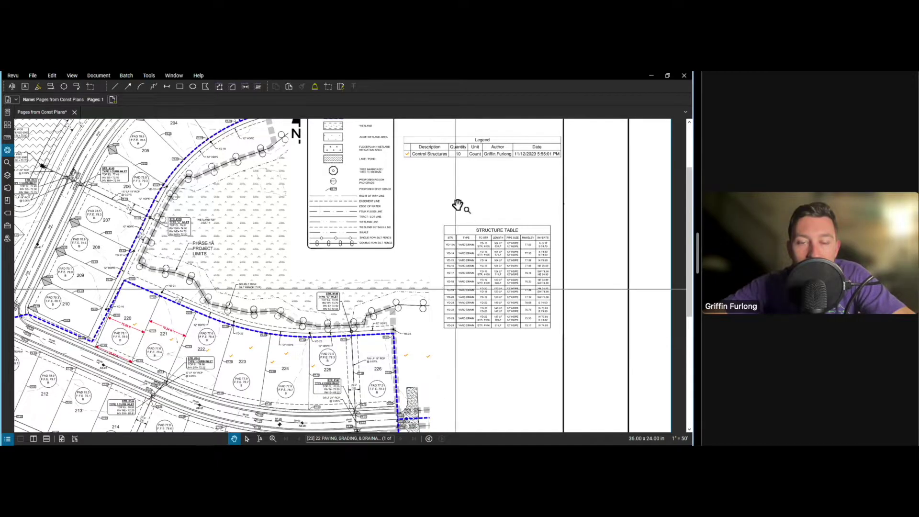
Select the legend table and show its properties.
{"action": "left_click_drag", "start_coordinate": [465, 184], "coordinate": [435, 230]}
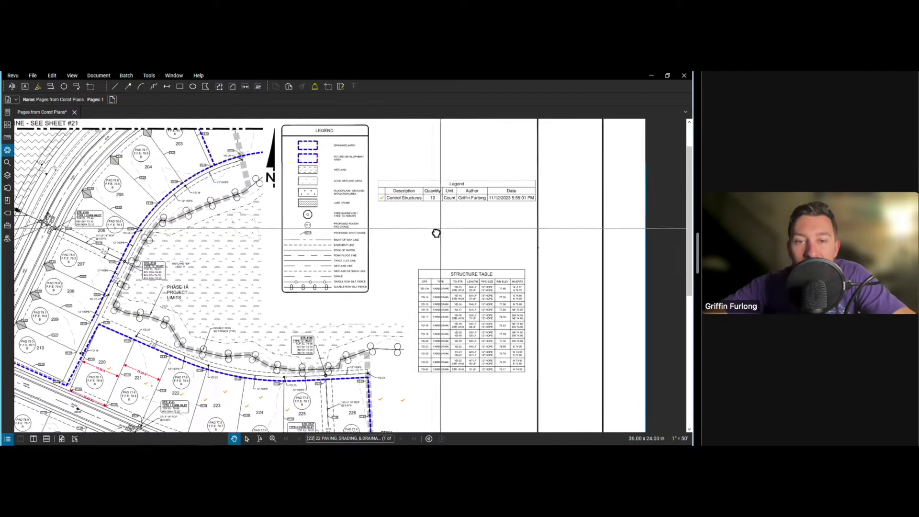
{"action": "scroll", "coordinate": [452, 190], "scroll_direction": "up", "scroll_amount": 2}
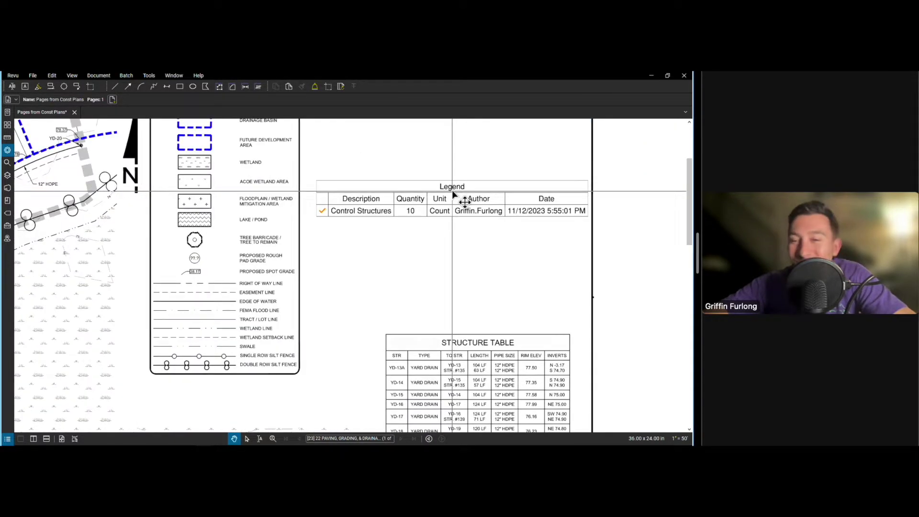
{"action": "left_click_drag", "start_coordinate": [452, 273], "coordinate": [405, 284]}
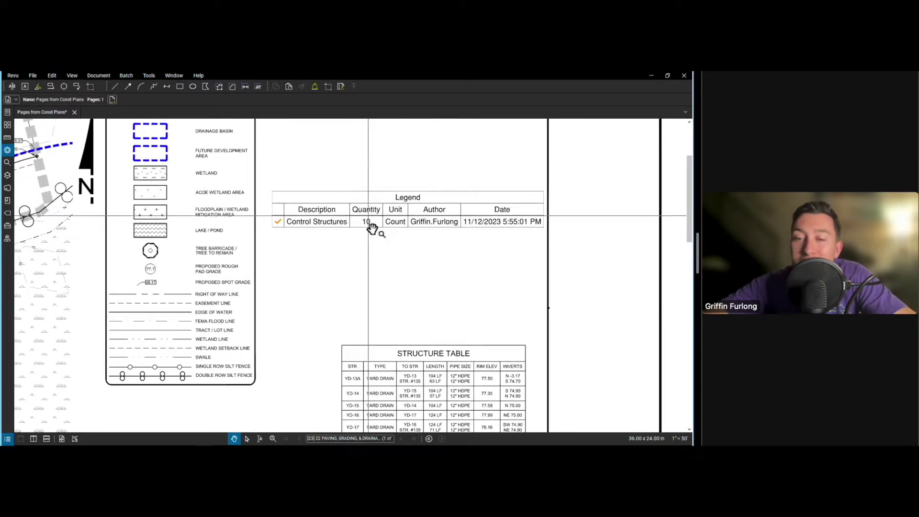
{"action": "left_click", "coordinate": [401, 260]}
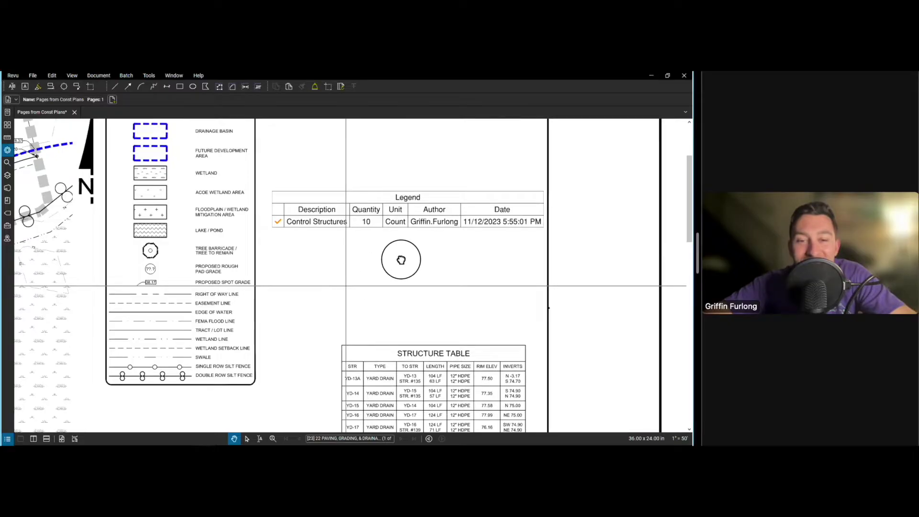
{"action": "left_click_drag", "start_coordinate": [401, 260], "coordinate": [456, 233]}
{"action": "left_click", "coordinate": [452, 188]}
{"action": "right_click", "coordinate": [451, 186]}
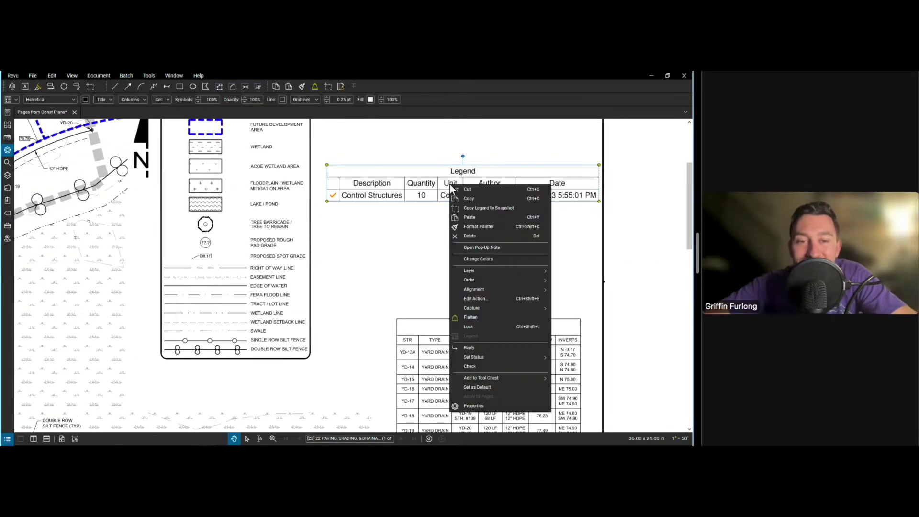
{"action": "left_click", "coordinate": [469, 207]}
{"action": "left_click", "coordinate": [7, 150]}
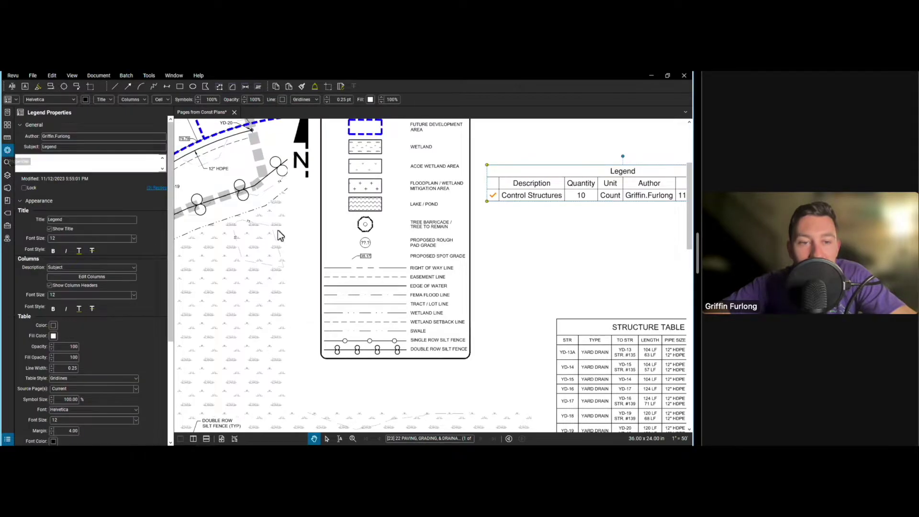
{"action": "mouse_move", "coordinate": [547, 272]}
{"action": "left_mouse_down"}
{"action": "mouse_move", "coordinate": [435, 276]}
{"action": "mouse_move", "coordinate": [365, 307]}
{"action": "left_mouse_up"}
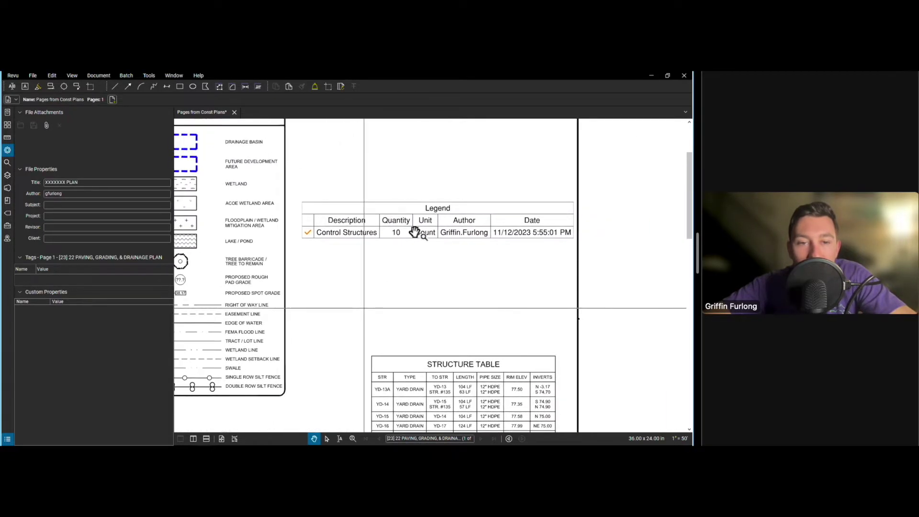
{"action": "left_click", "coordinate": [420, 232]}
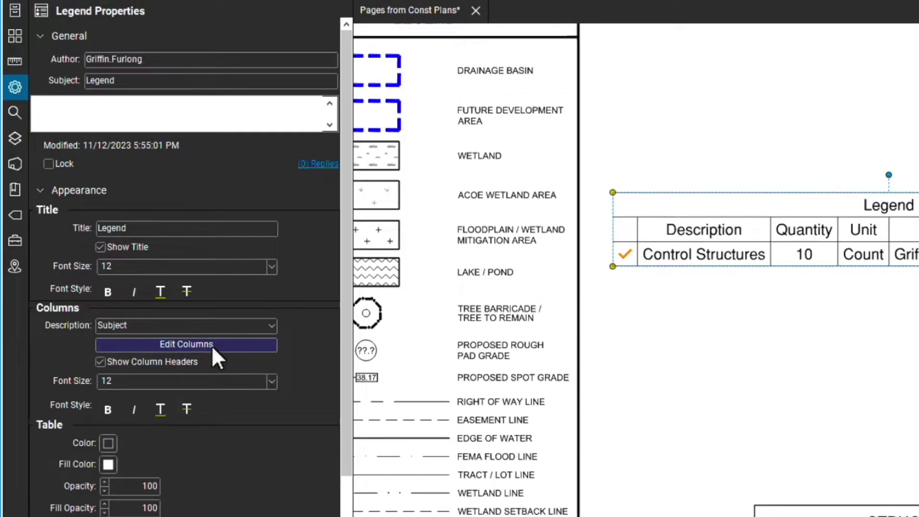
Remove the Author and Date columns from the legend and move it up and right.
{"action": "left_click", "coordinate": [212, 346]}
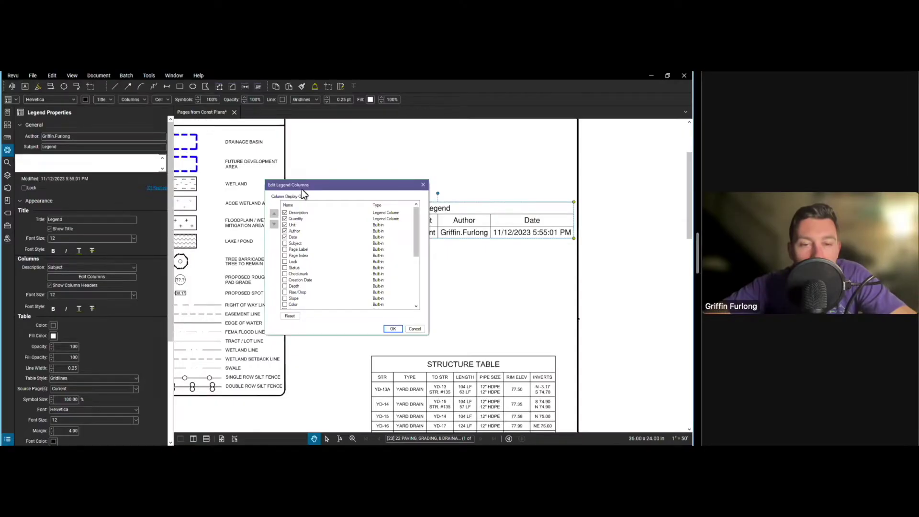
{"action": "left_click_drag", "start_coordinate": [301, 189], "coordinate": [172, 165]}
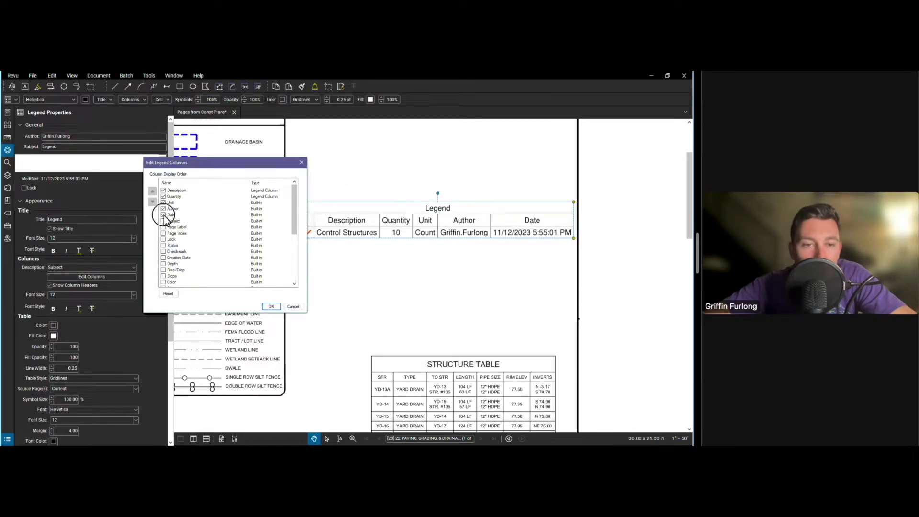
{"action": "left_click", "coordinate": [268, 306]}
{"action": "left_click_drag", "start_coordinate": [346, 226], "coordinate": [417, 204]}
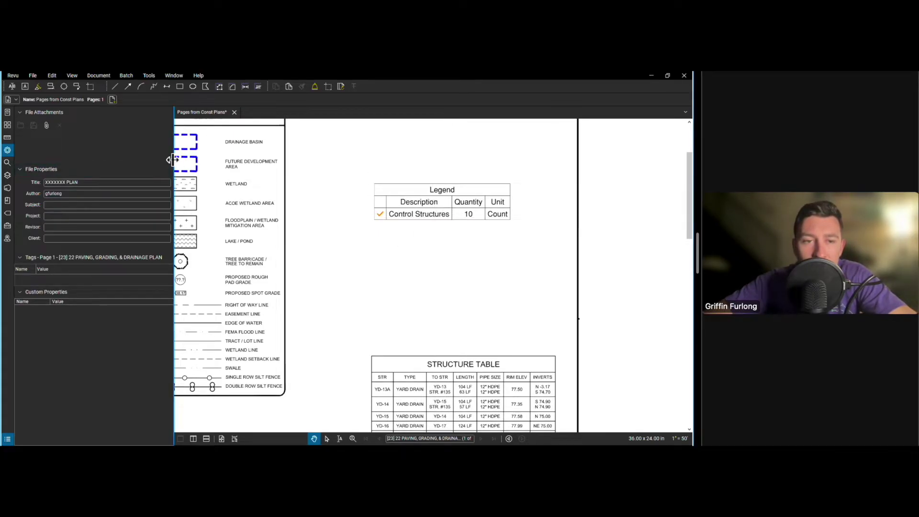
Rename the lot count's subject to 75' Lots.
{"action": "key", "text": "F4"}
{"action": "scroll", "coordinate": [287, 303], "scroll_direction": "up", "scroll_amount": 5}
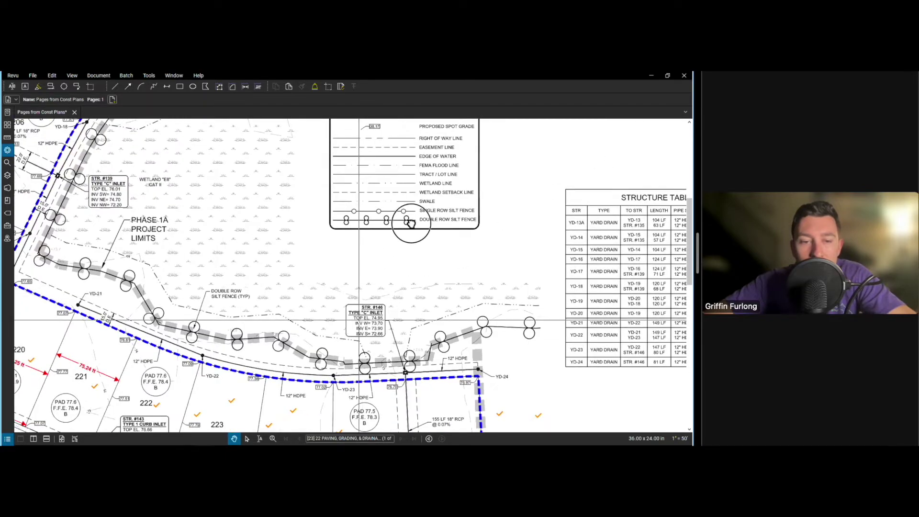
{"action": "left_click", "coordinate": [368, 312]}
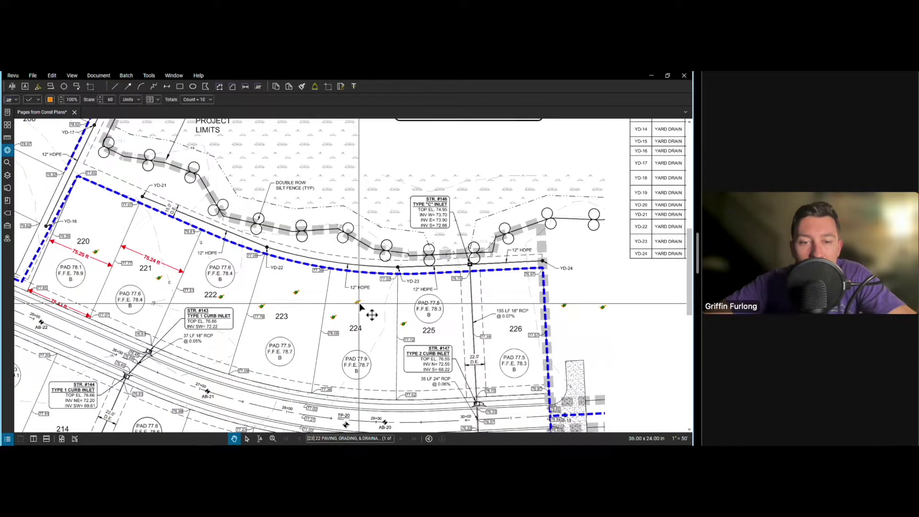
{"action": "left_click", "coordinate": [7, 151]}
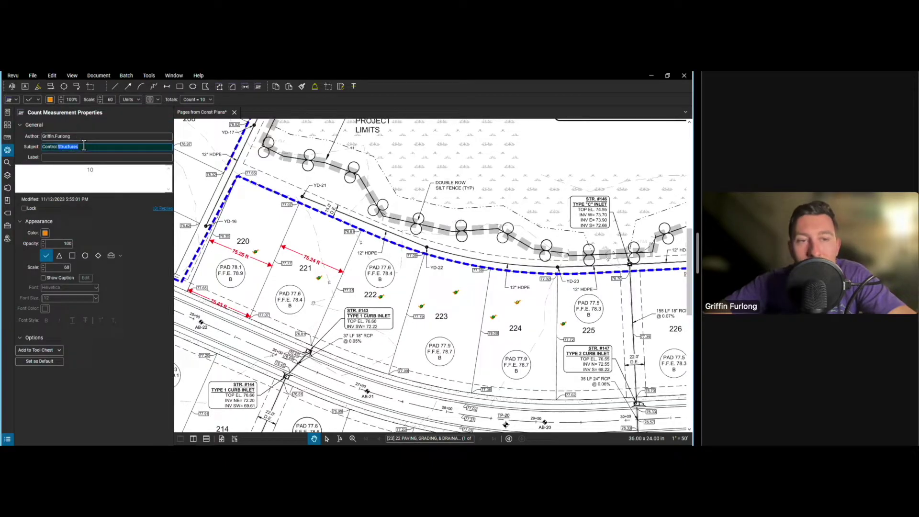
{"action": "key", "text": "BackSpace"}
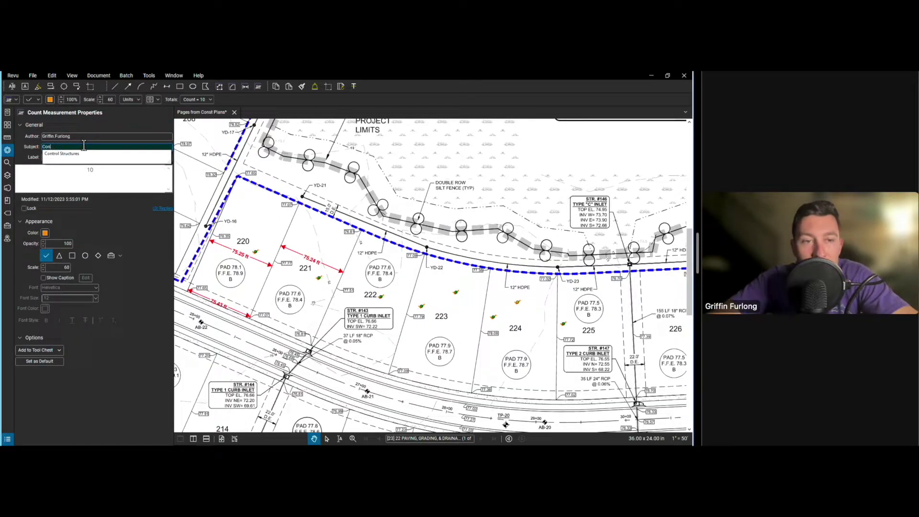
{"action": "key", "text": "BackSpace"}
{"action": "key", "text": "BackSpace"}
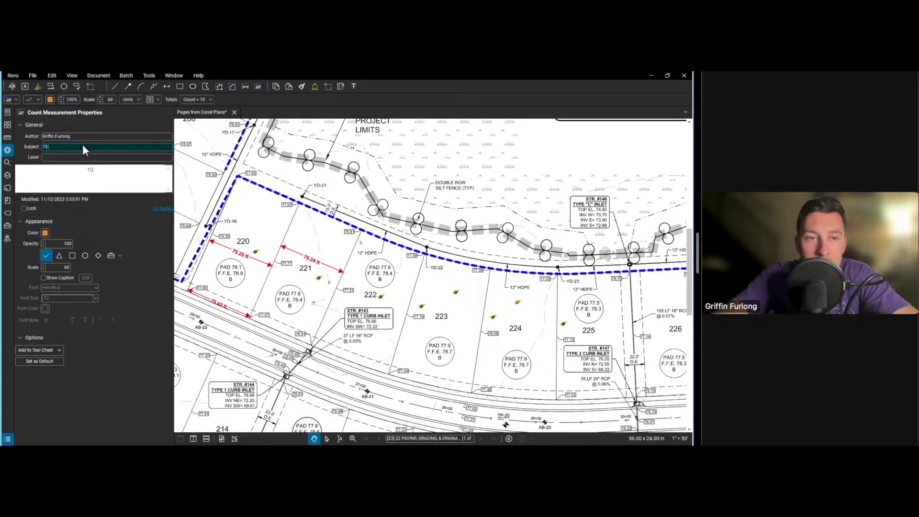
{"action": "type", "text": "75' Lot"}
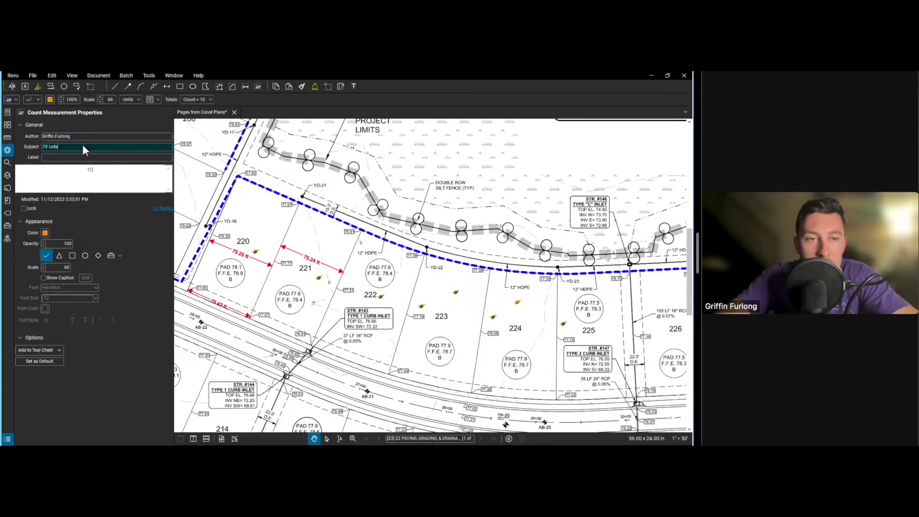
{"action": "type", "text": "s"}
{"action": "key", "text": "Return"}
Pan to the legend to check the 75' Lots row reads 10.
{"action": "scroll", "coordinate": [438, 179], "scroll_direction": "down", "scroll_amount": 3}
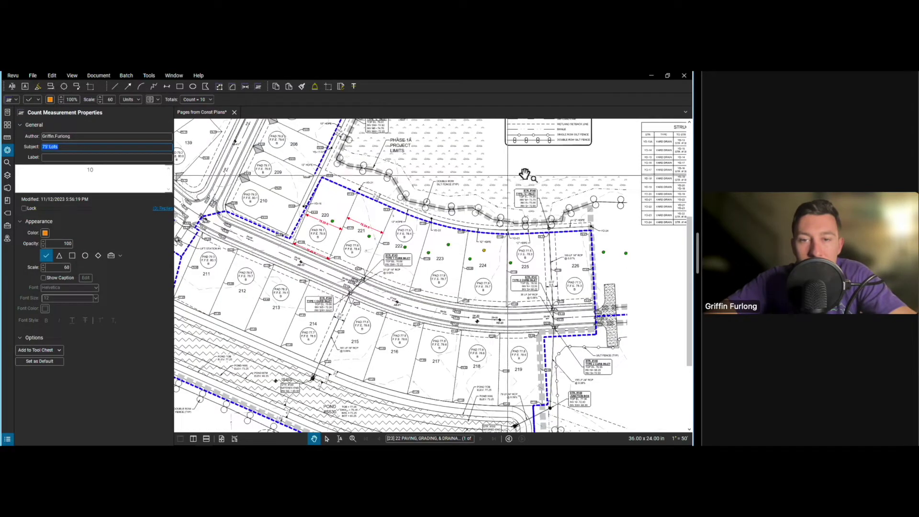
{"action": "left_click_drag", "start_coordinate": [526, 158], "coordinate": [352, 266]}
{"action": "scroll", "coordinate": [492, 217], "scroll_direction": "up", "scroll_amount": 2}
{"action": "left_click_drag", "start_coordinate": [496, 203], "coordinate": [492, 231]}
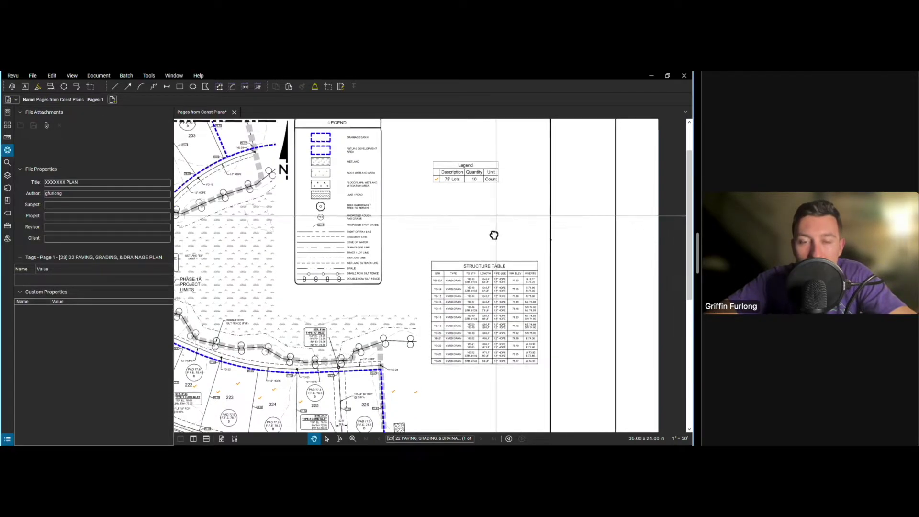
{"action": "scroll", "coordinate": [476, 214], "scroll_direction": "up", "scroll_amount": 4}
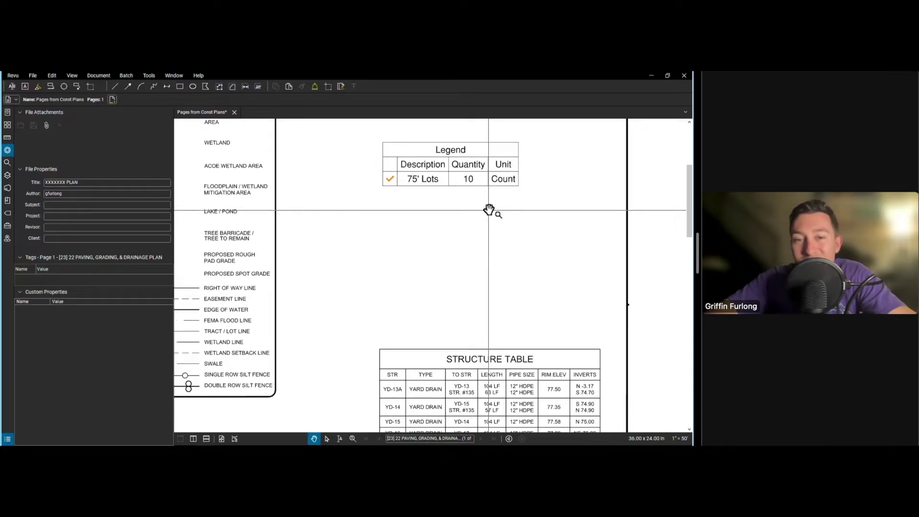
Measure the pipe run with a Polylength, giving 95'-3 1/2".
{"action": "scroll", "coordinate": [544, 207], "scroll_direction": "down", "scroll_amount": 3}
{"action": "left_click_drag", "start_coordinate": [414, 291], "coordinate": [464, 121]}
{"action": "left_click_drag", "start_coordinate": [225, 421], "coordinate": [391, 235]}
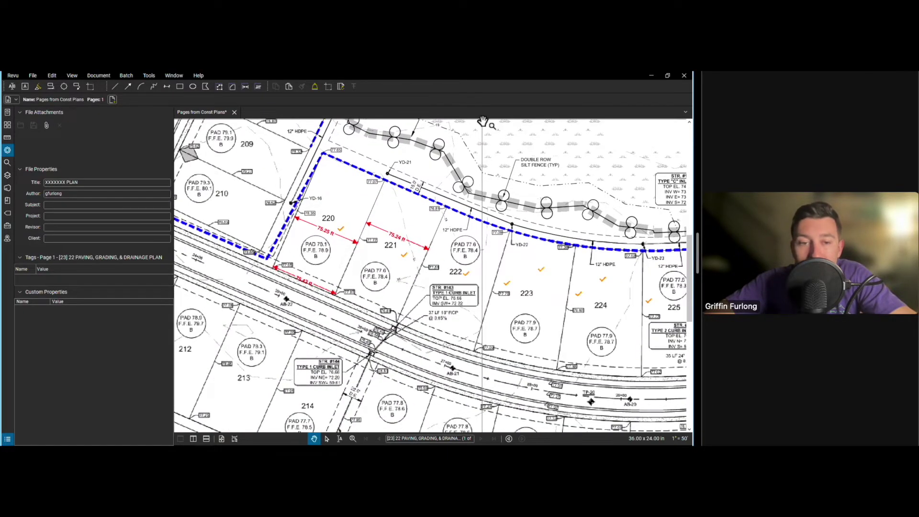
{"action": "mouse_move", "coordinate": [257, 234]}
{"action": "left_mouse_down"}
{"action": "mouse_move", "coordinate": [390, 234]}
{"action": "mouse_move", "coordinate": [444, 292]}
{"action": "left_mouse_up"}
{"action": "scroll", "coordinate": [390, 234], "scroll_direction": "up", "scroll_amount": 2}
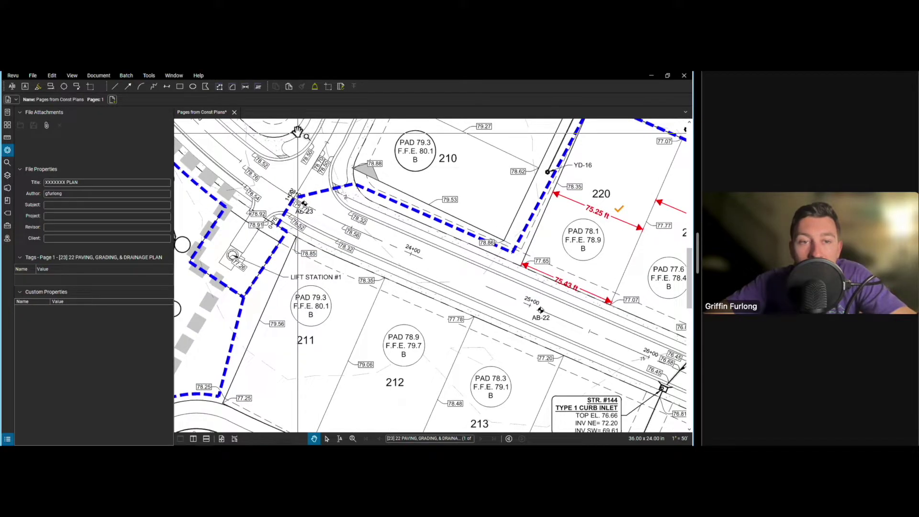
{"action": "left_click", "coordinate": [220, 87]}
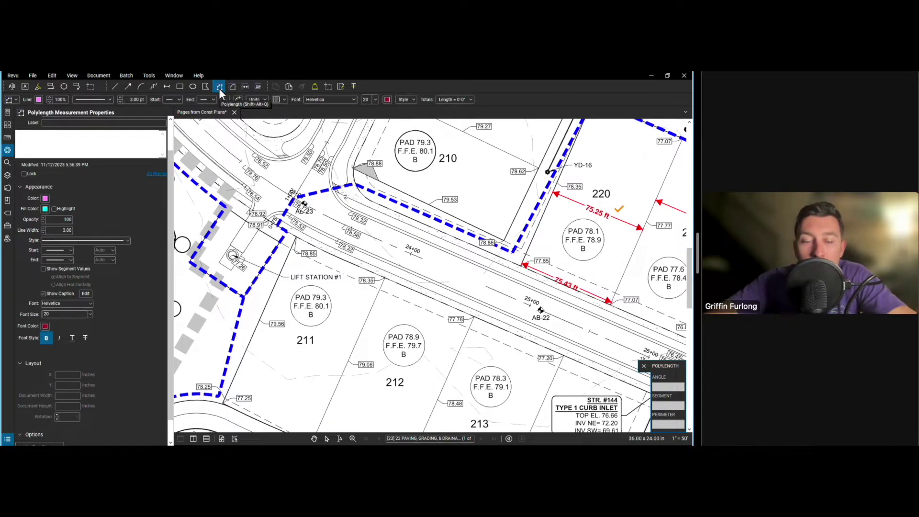
{"action": "left_click", "coordinate": [303, 205]}
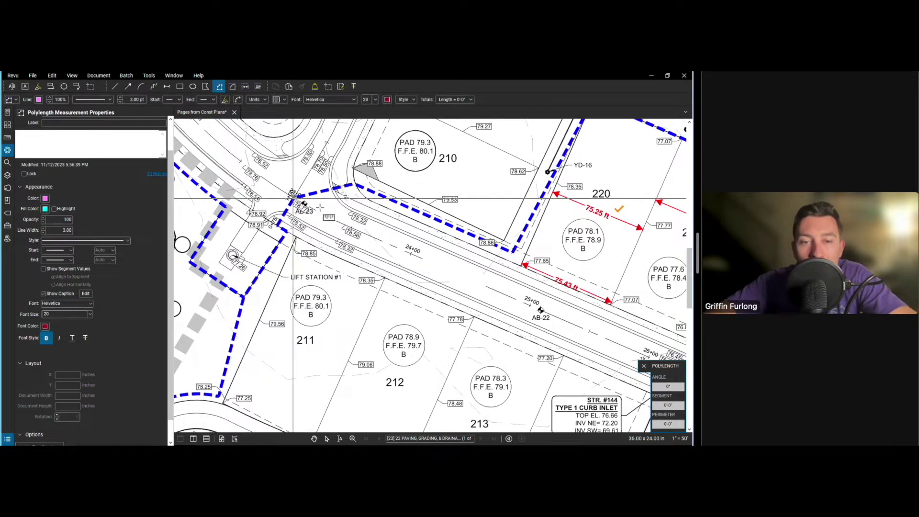
{"action": "double_click", "coordinate": [406, 250]}
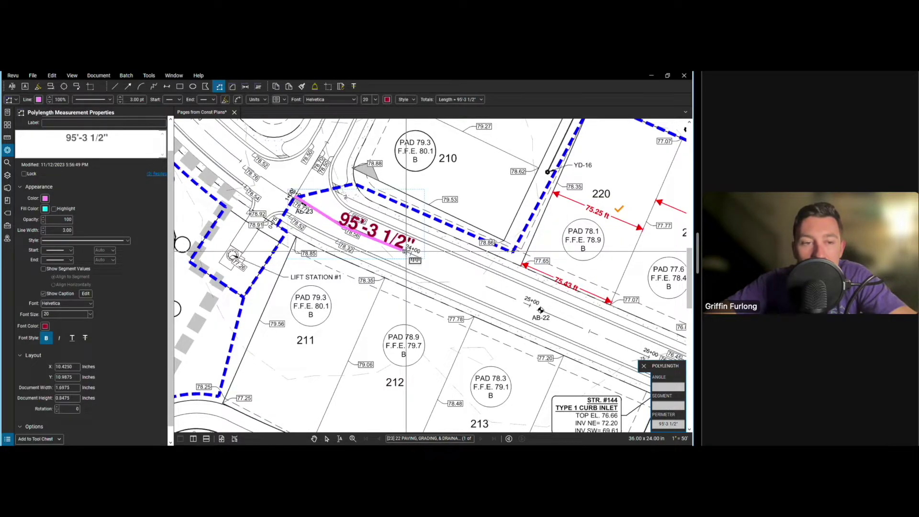
{"action": "key", "text": "Escape"}
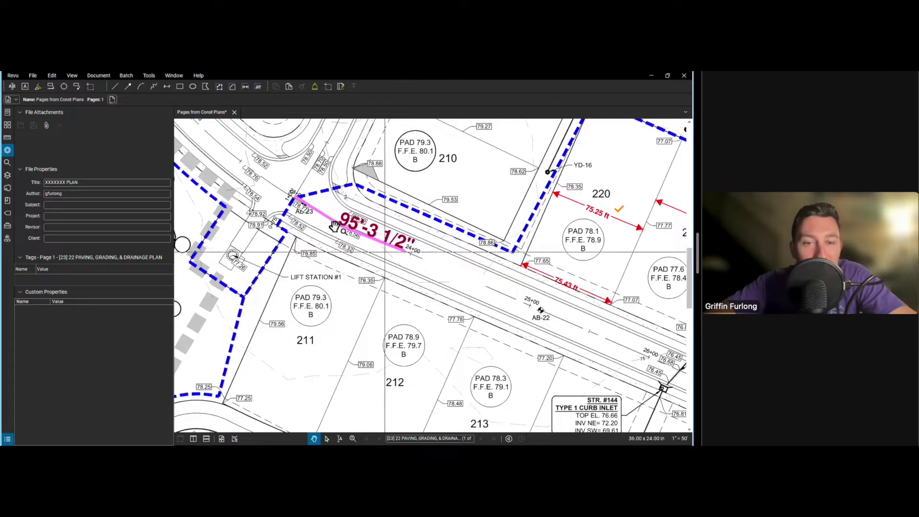
Change the measurement's subject to Sanitary Pipe Network.
{"action": "left_click", "coordinate": [344, 233]}
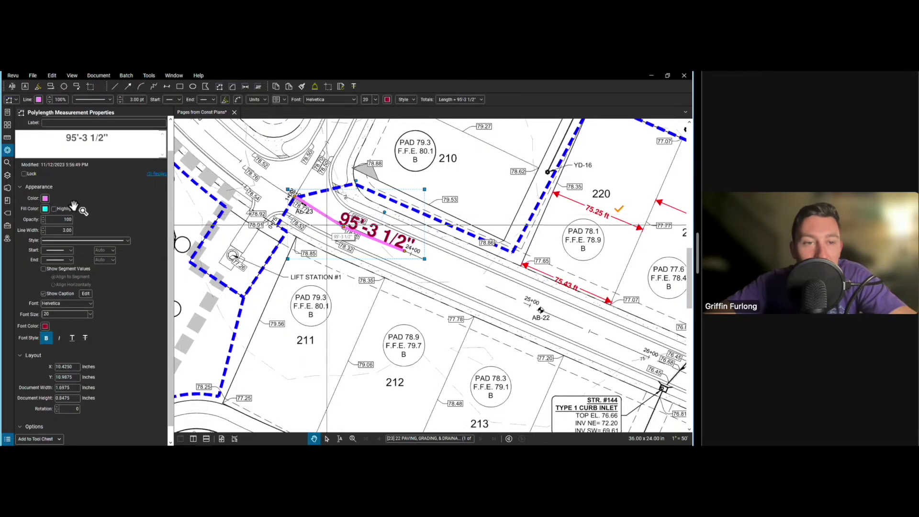
{"action": "scroll", "coordinate": [75, 209], "scroll_direction": "up", "scroll_amount": 1}
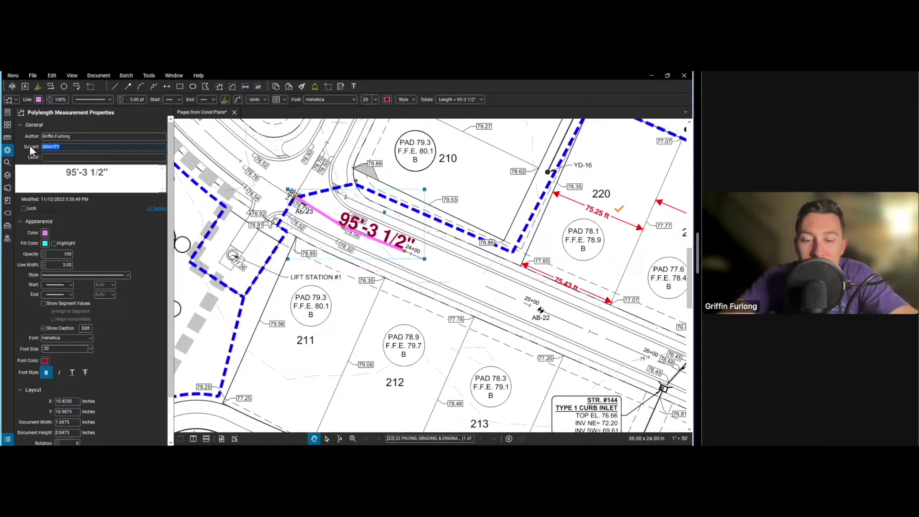
{"action": "type", "text": "Sanitary"}
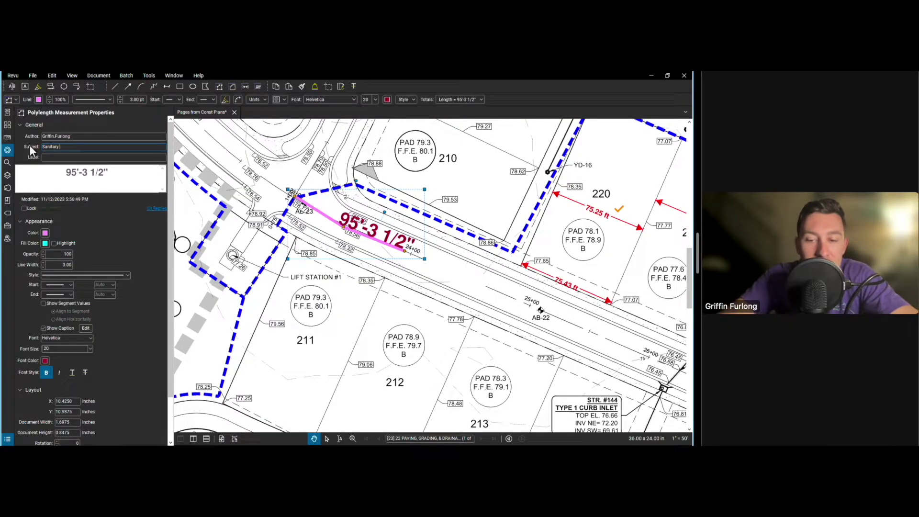
{"action": "type", "text": " Pipe Network"}
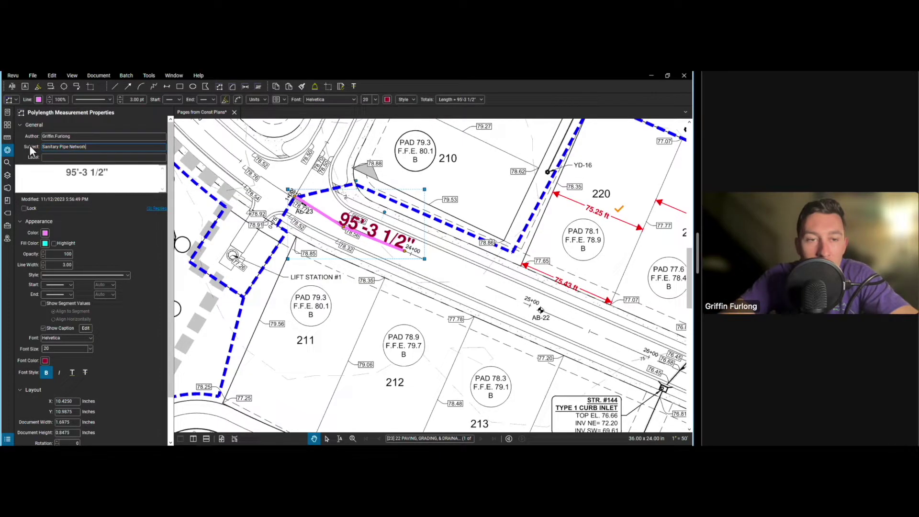
{"action": "key", "text": "Return"}
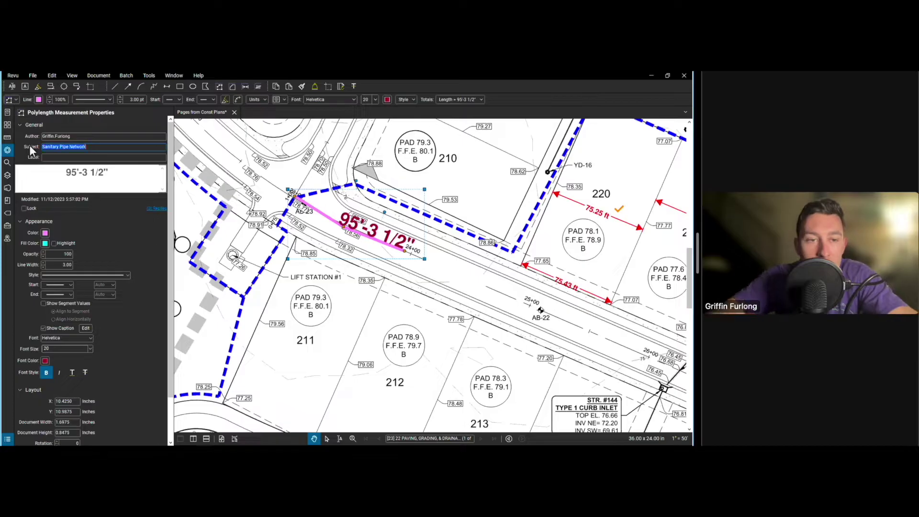
Create a new legend from the pipe measurement and place it on the sheet.
{"action": "right_click", "coordinate": [387, 244]}
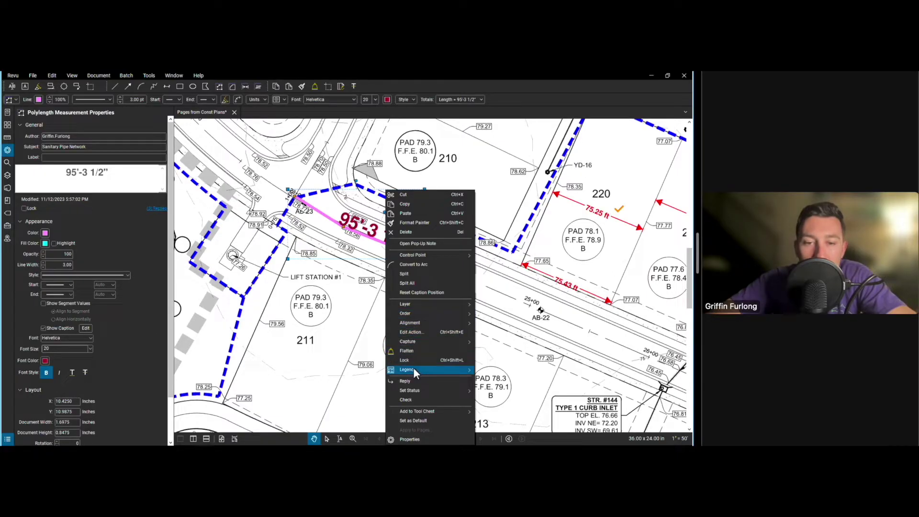
{"action": "mouse_move", "coordinate": [413, 368]}
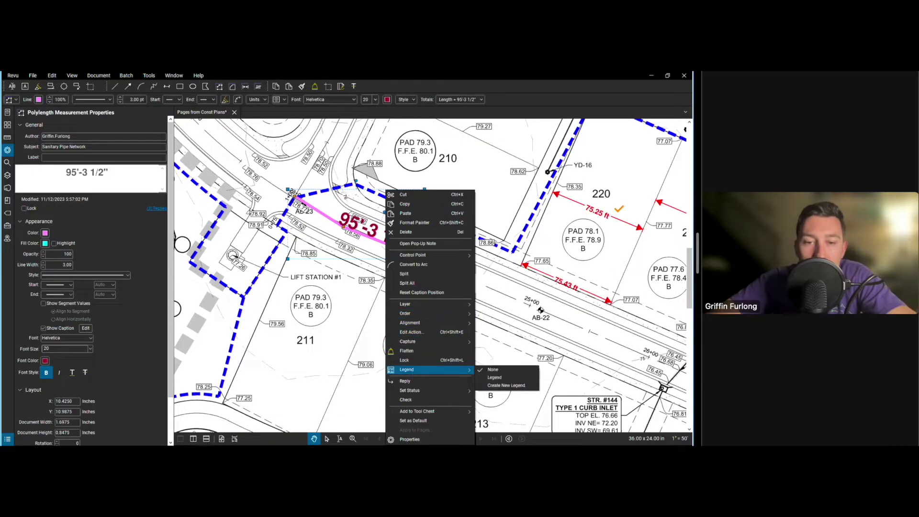
{"action": "left_click", "coordinate": [516, 386]}
{"action": "scroll", "coordinate": [515, 257], "scroll_direction": "down", "scroll_amount": 5}
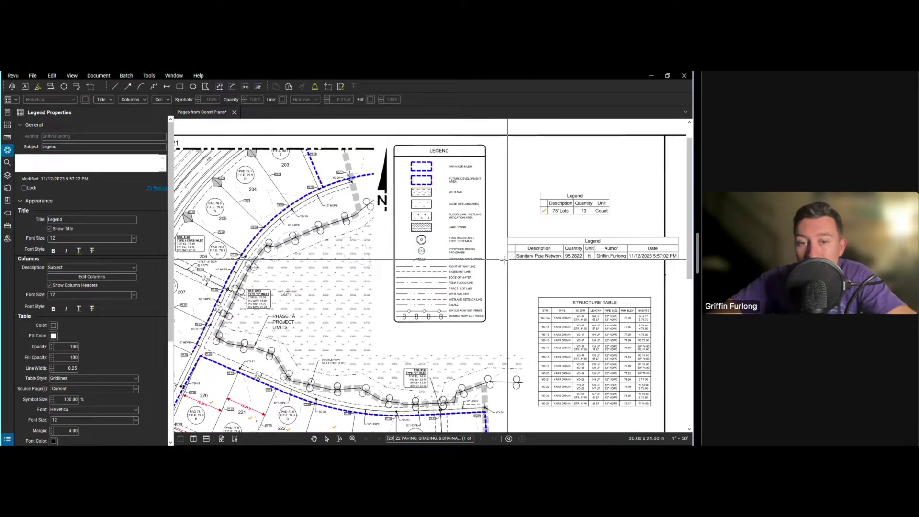
{"action": "left_click", "coordinate": [494, 258]}
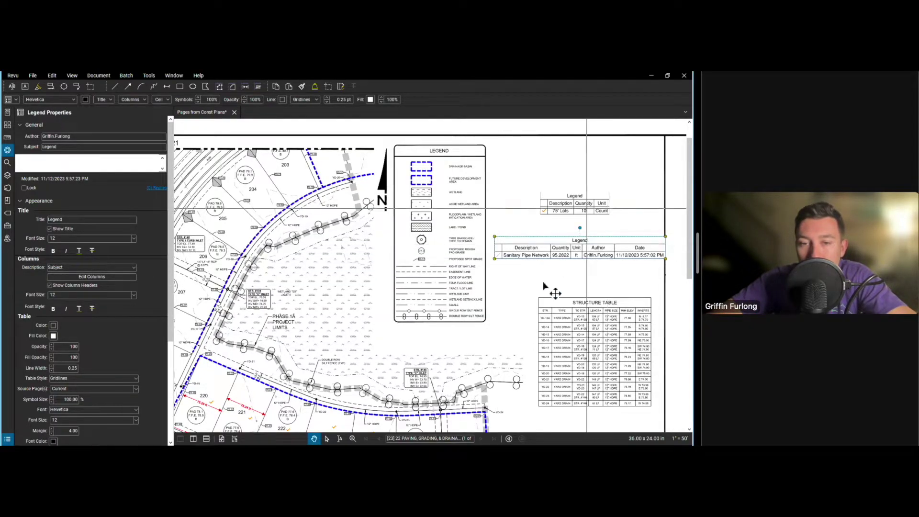
{"action": "left_click_drag", "start_coordinate": [596, 287], "coordinate": [725, 221]}
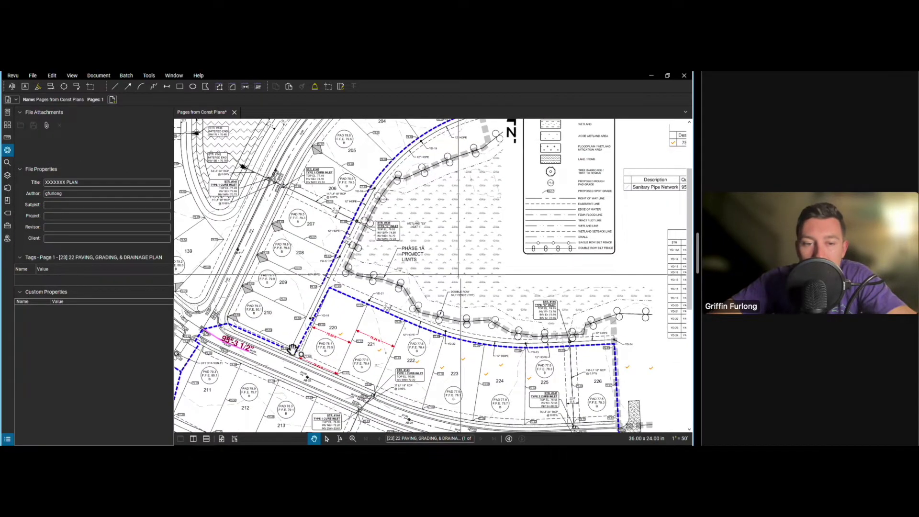
Add the pipe measurement total to the existing quantity legend.
{"action": "right_click", "coordinate": [215, 340]}
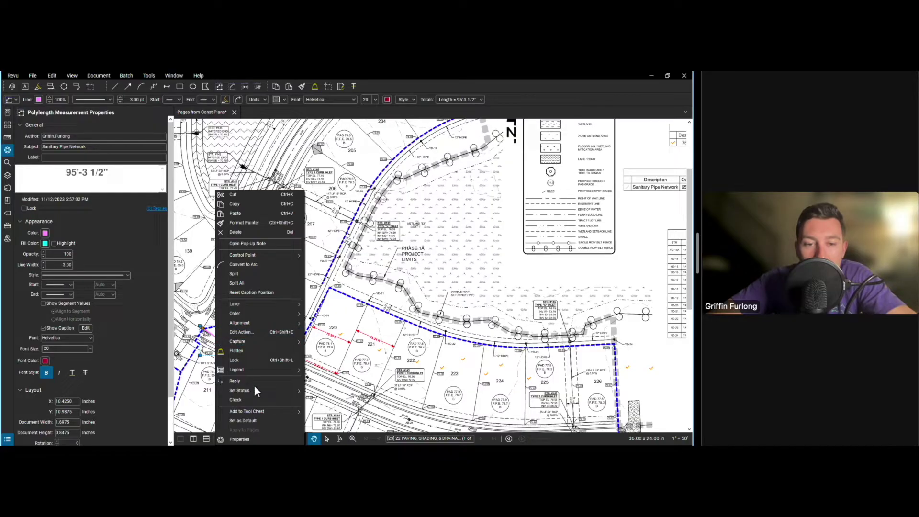
{"action": "mouse_move", "coordinate": [251, 368]}
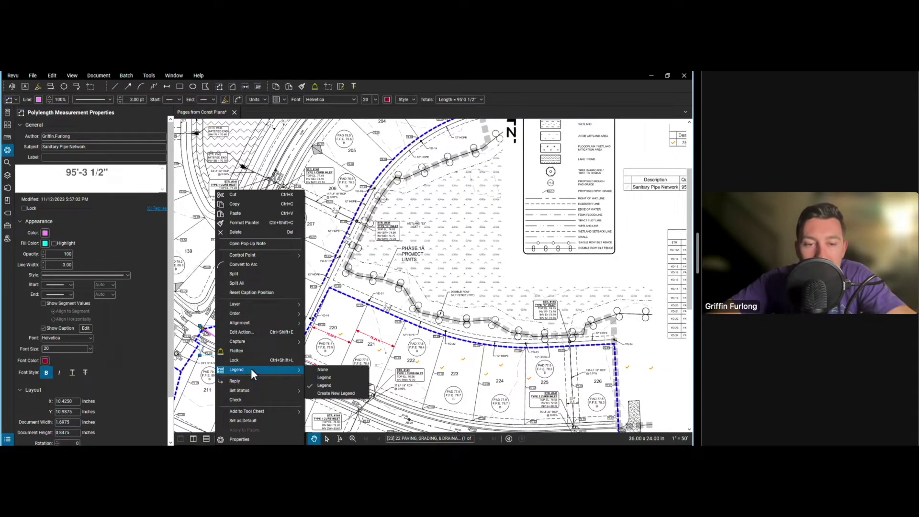
{"action": "left_click", "coordinate": [325, 377]}
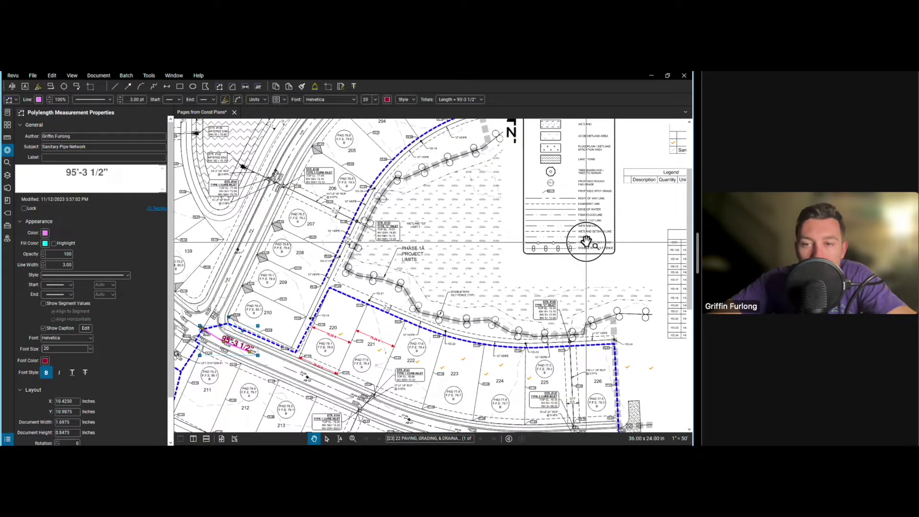
Delete the empty new legend and move the quantity legend up and left.
{"action": "mouse_move", "coordinate": [487, 255]}
{"action": "left_mouse_down"}
{"action": "mouse_move", "coordinate": [404, 313]}
{"action": "mouse_move", "coordinate": [301, 329]}
{"action": "left_mouse_up"}
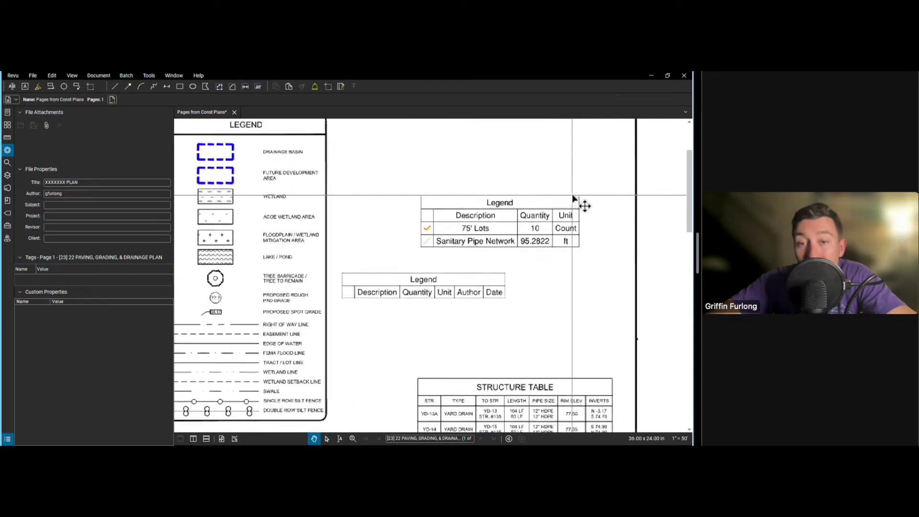
{"action": "left_click", "coordinate": [433, 290]}
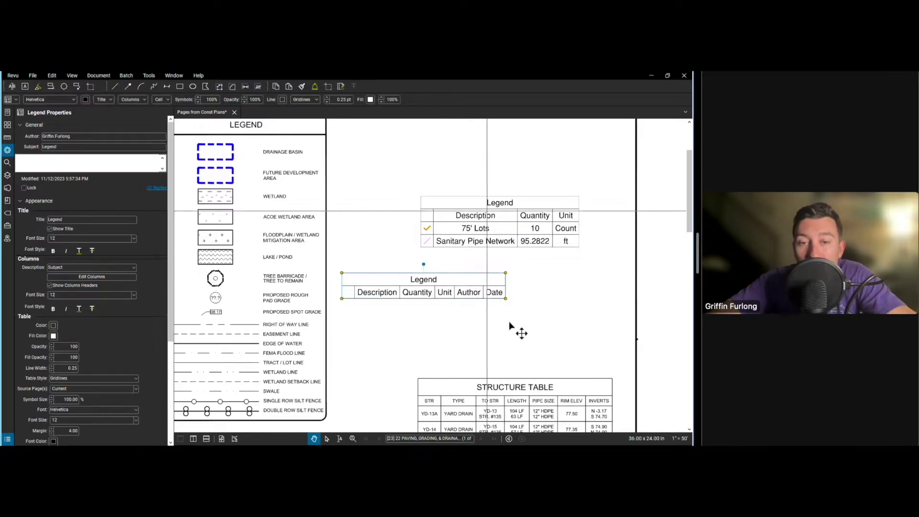
{"action": "right_click", "coordinate": [466, 290]}
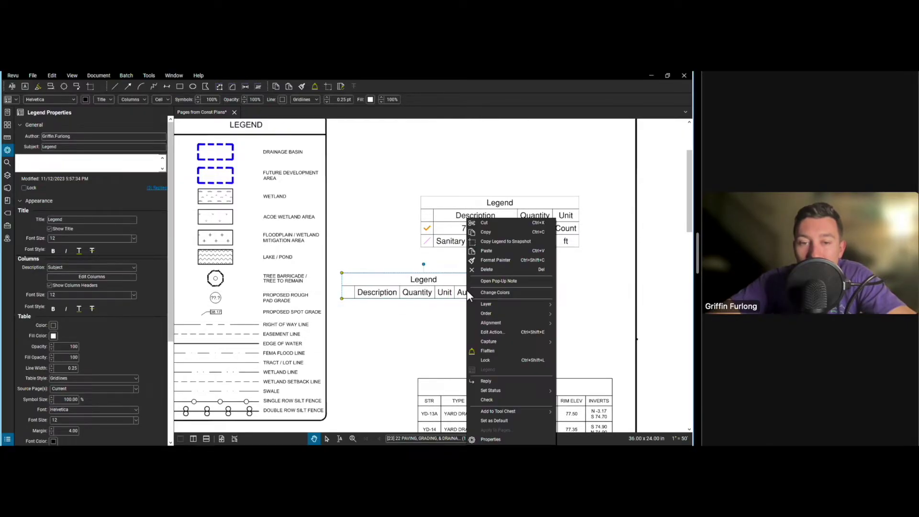
{"action": "left_click", "coordinate": [481, 289]}
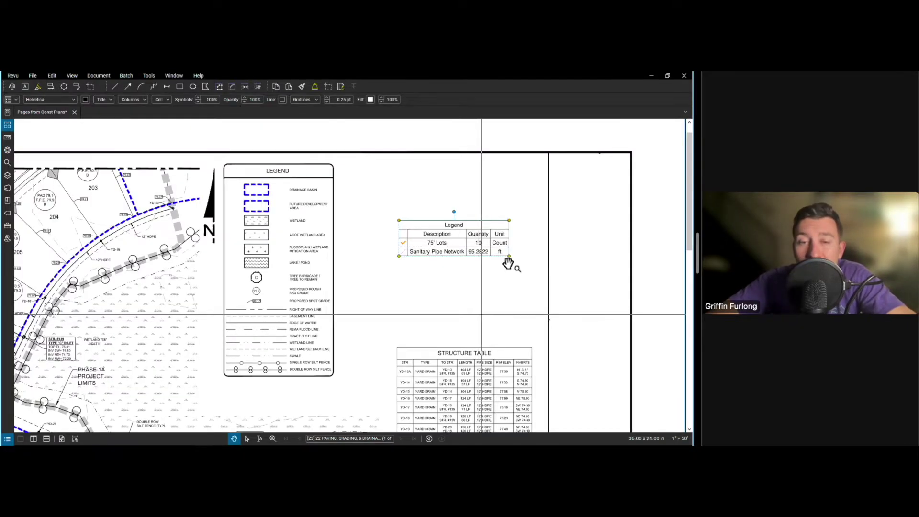
{"action": "left_click_drag", "start_coordinate": [472, 242], "coordinate": [445, 206]}
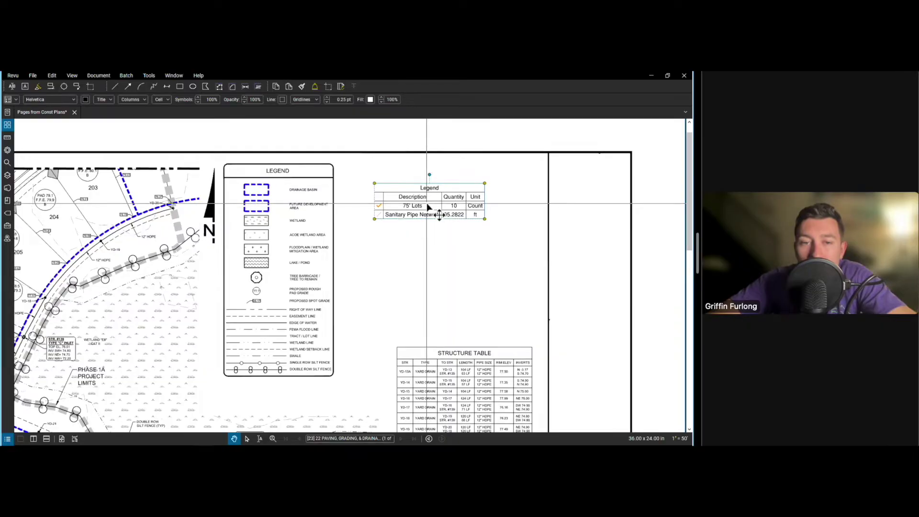
Lock and then unlock the quantity legend, and shift it down and left.
{"action": "right_click", "coordinate": [429, 206]}
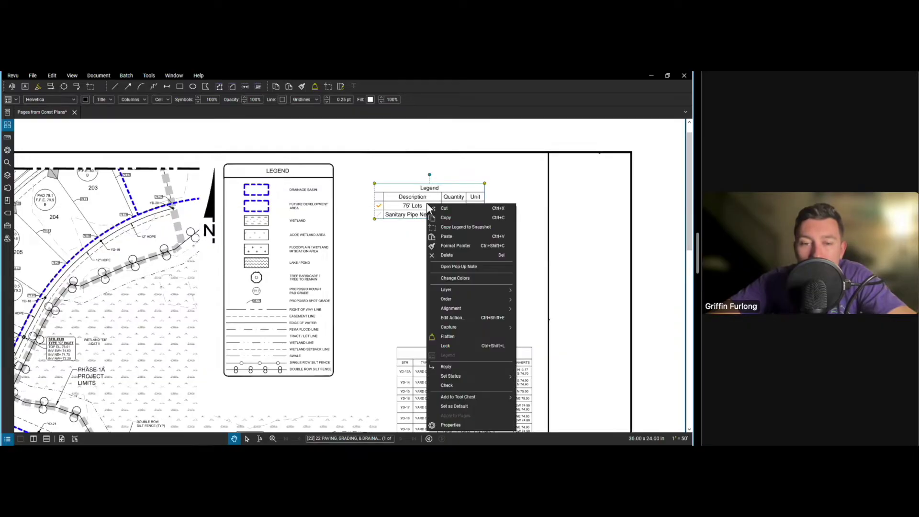
{"action": "left_click", "coordinate": [461, 346]}
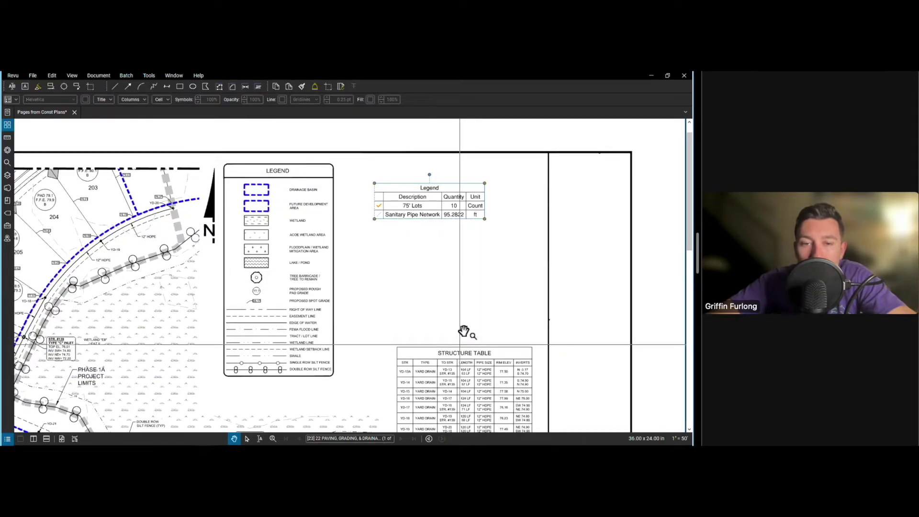
{"action": "right_click", "coordinate": [429, 195]}
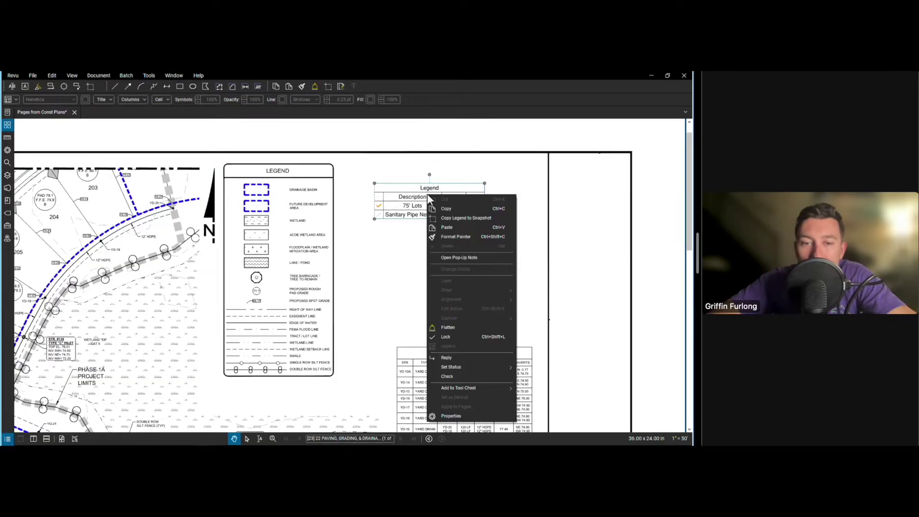
{"action": "left_click", "coordinate": [451, 336]}
{"action": "left_click_drag", "start_coordinate": [432, 206], "coordinate": [414, 227]}
{"action": "left_click_drag", "start_coordinate": [277, 430], "coordinate": [393, 218]}
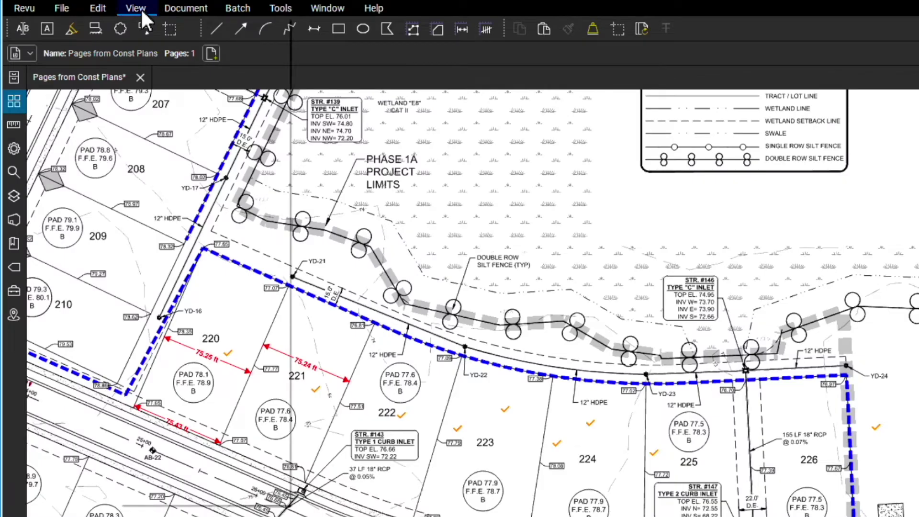
Split the view vertically and pan the right pane to the STRUCTURE TABLE.
{"action": "left_click", "coordinate": [74, 75]}
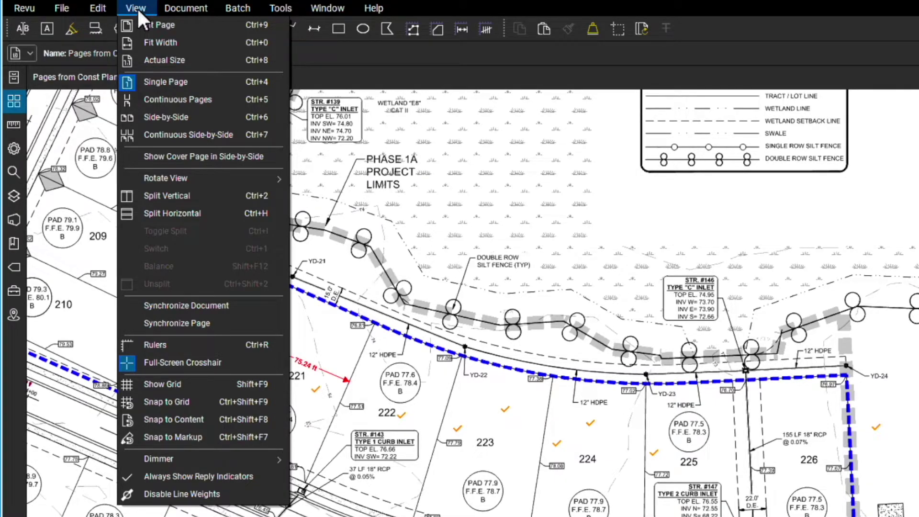
{"action": "left_click", "coordinate": [160, 193]}
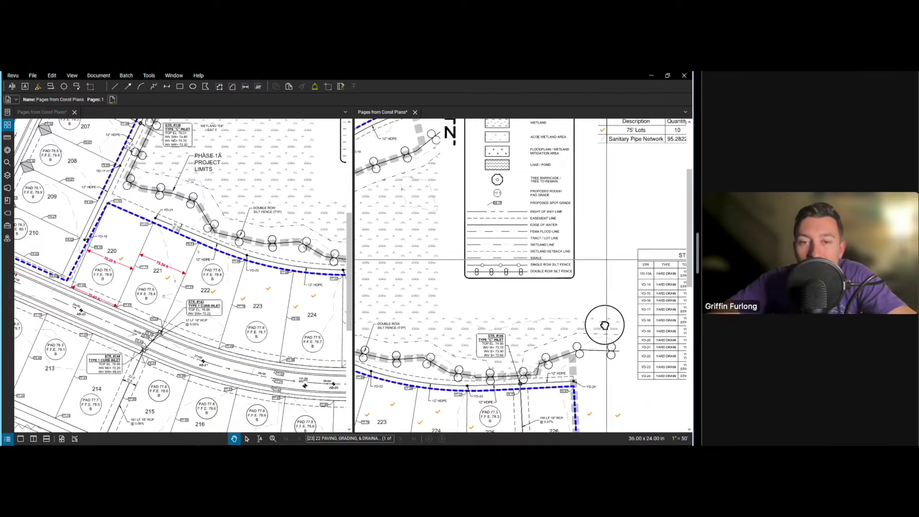
{"action": "scroll", "coordinate": [604, 326], "scroll_direction": "up", "scroll_amount": 3}
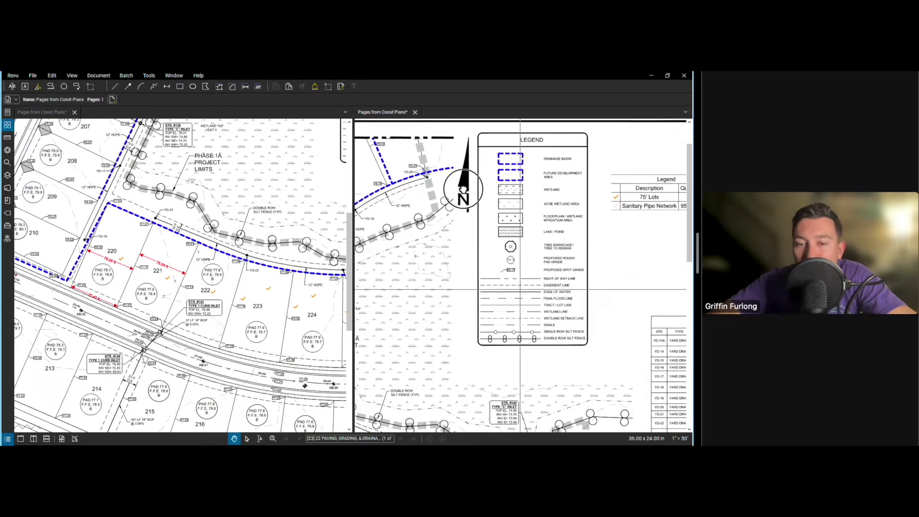
{"action": "left_click_drag", "start_coordinate": [463, 189], "coordinate": [378, 88]}
{"action": "mouse_move", "coordinate": [523, 215]}
{"action": "left_mouse_down"}
{"action": "mouse_move", "coordinate": [410, 201]}
{"action": "mouse_move", "coordinate": [475, 174]}
{"action": "left_mouse_up"}
Widen the left pane, narrow the right, and zoom each pane.
{"action": "left_click_drag", "start_coordinate": [354, 191], "coordinate": [478, 193]}
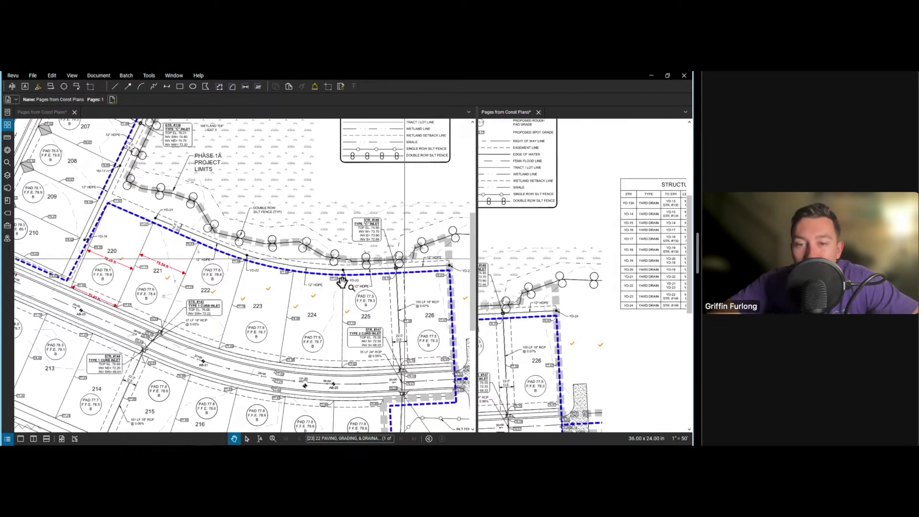
{"action": "scroll", "coordinate": [538, 267], "scroll_direction": "up", "scroll_amount": 5}
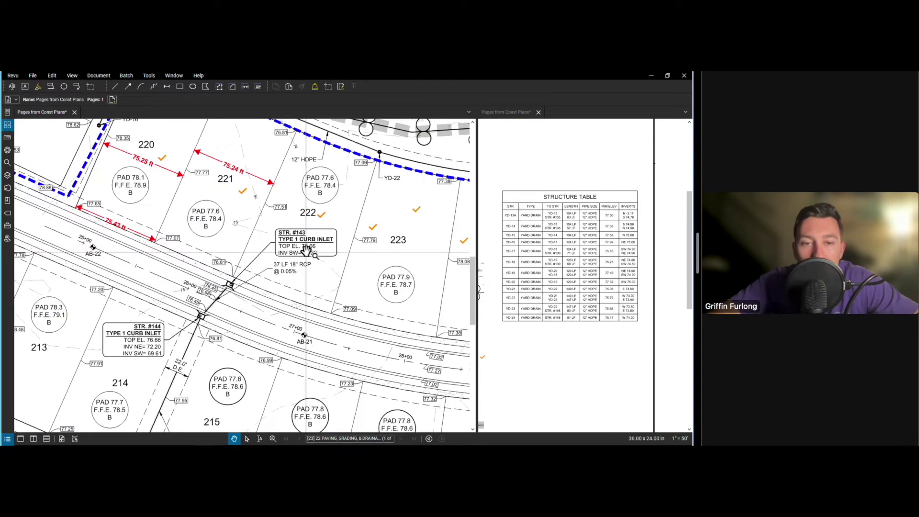
{"action": "scroll", "coordinate": [307, 251], "scroll_direction": "up", "scroll_amount": 2}
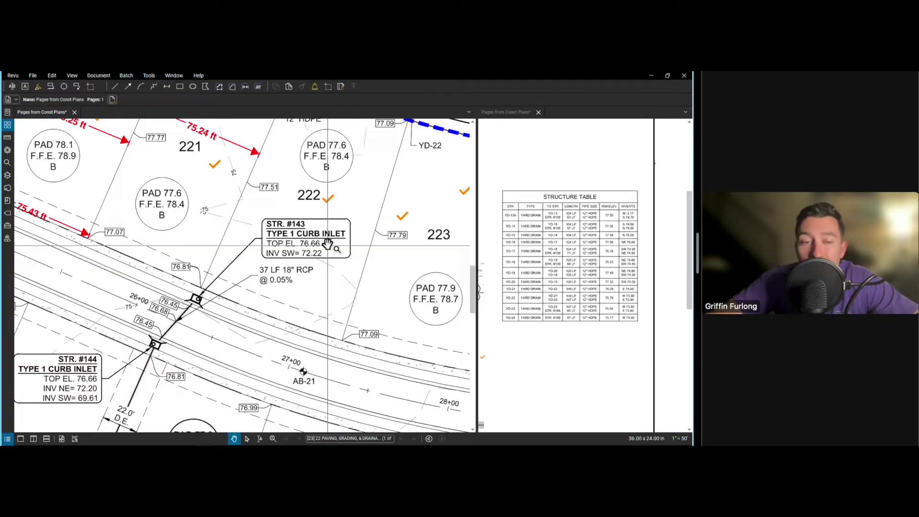
{"action": "left_click", "coordinate": [73, 76]}
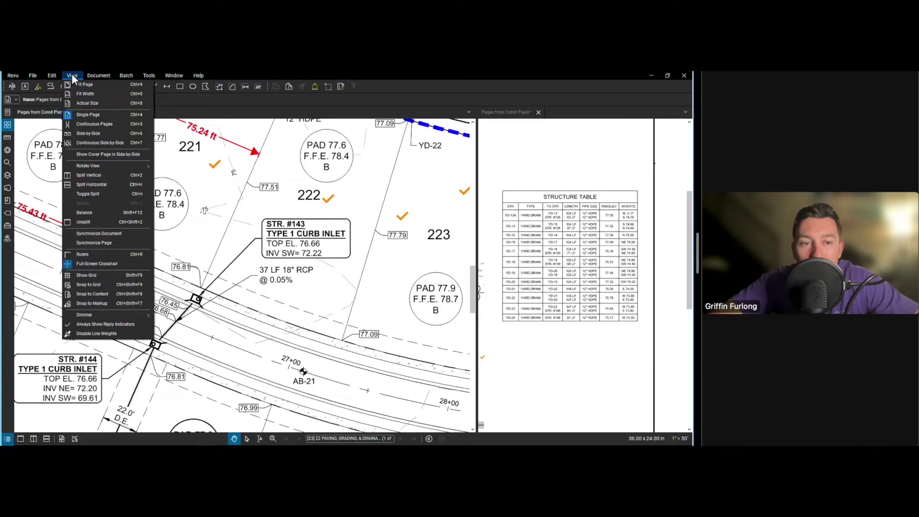
Unsplit the view, then split it again into two side-by-side panes.
{"action": "left_click", "coordinate": [95, 222]}
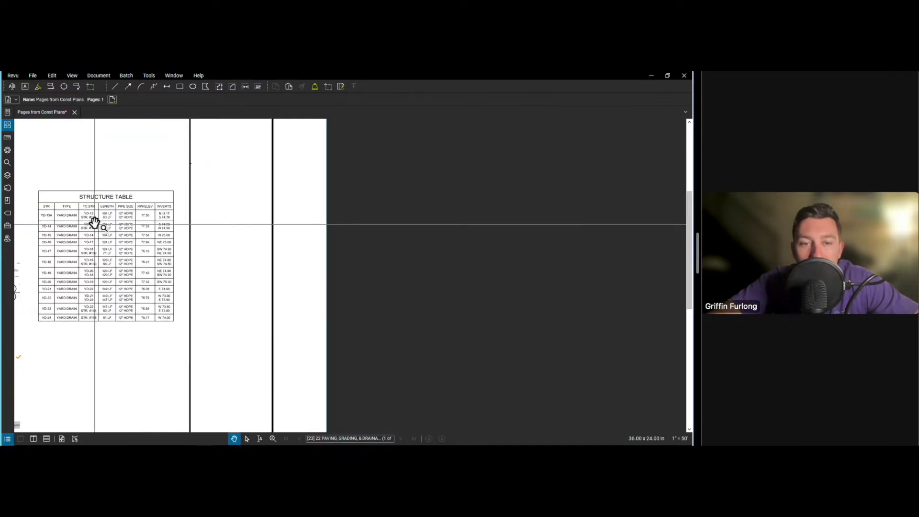
{"action": "left_click", "coordinate": [72, 76]}
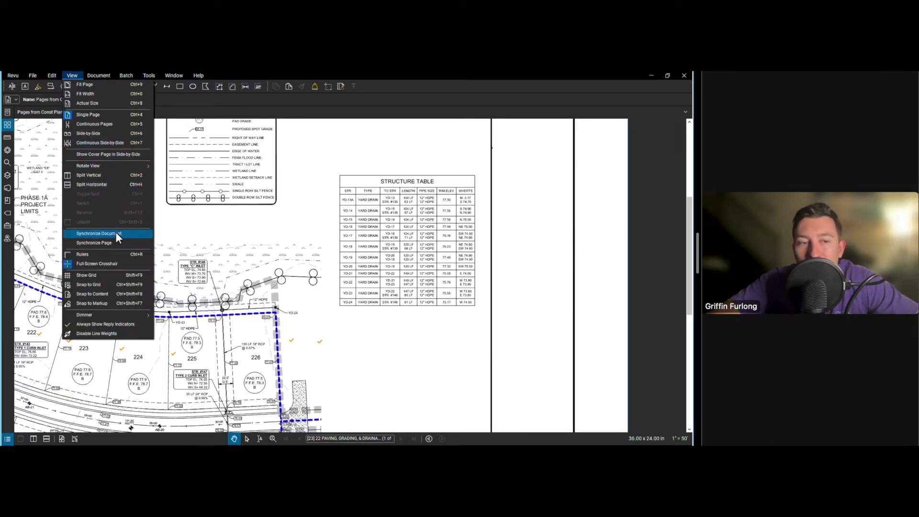
{"action": "left_click", "coordinate": [102, 175]}
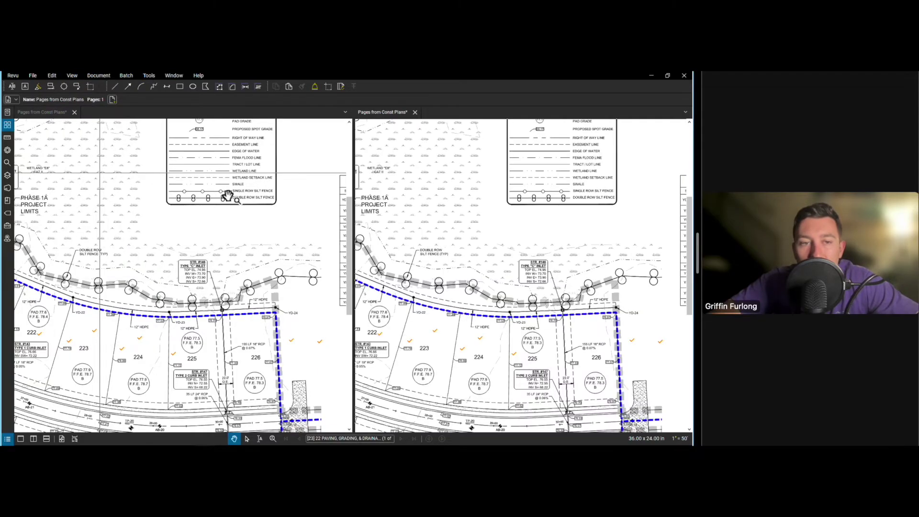
Synchronize both panes, pan them to lots 133–144, and add a third pane.
{"action": "left_click", "coordinate": [74, 77]}
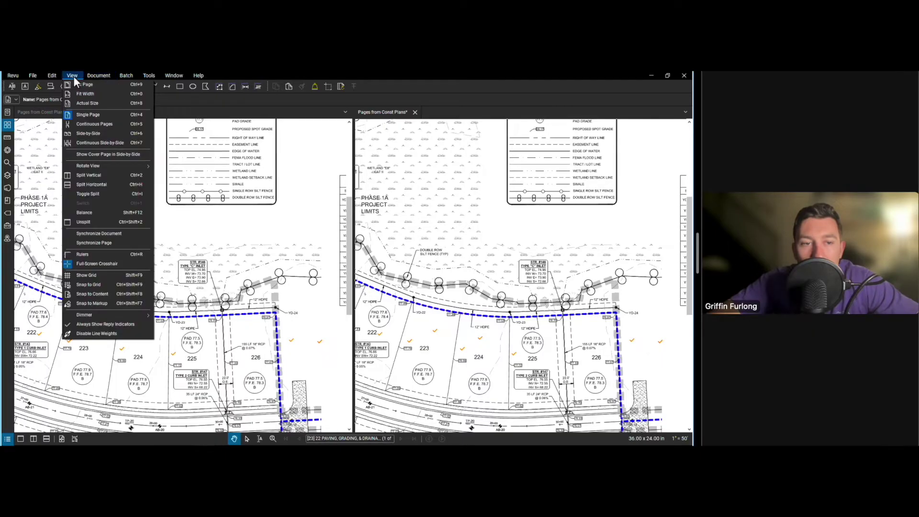
{"action": "left_click", "coordinate": [113, 233]}
{"action": "mouse_move", "coordinate": [457, 253]}
{"action": "left_mouse_down"}
{"action": "mouse_move", "coordinate": [446, 232]}
{"action": "mouse_move", "coordinate": [564, 228]}
{"action": "mouse_move", "coordinate": [609, 213]}
{"action": "left_mouse_up"}
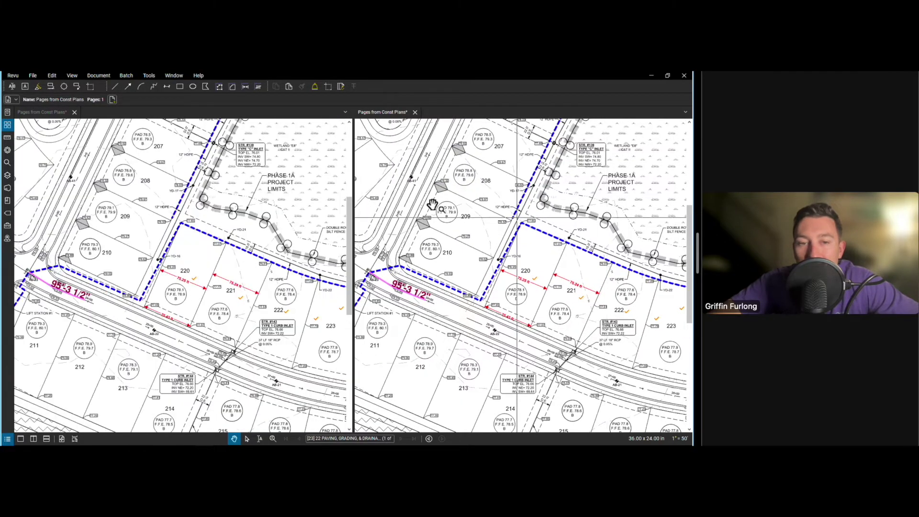
{"action": "mouse_move", "coordinate": [586, 182]}
{"action": "left_mouse_down"}
{"action": "mouse_move", "coordinate": [601, 178]}
{"action": "mouse_move", "coordinate": [467, 297]}
{"action": "mouse_move", "coordinate": [526, 404]}
{"action": "left_mouse_up"}
{"action": "left_click_drag", "start_coordinate": [472, 266], "coordinate": [476, 393]}
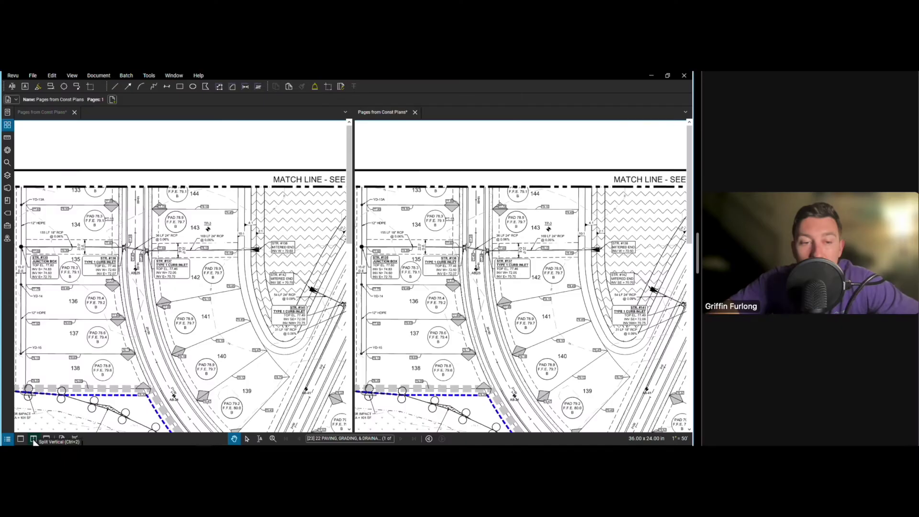
{"action": "left_click", "coordinate": [129, 395]}
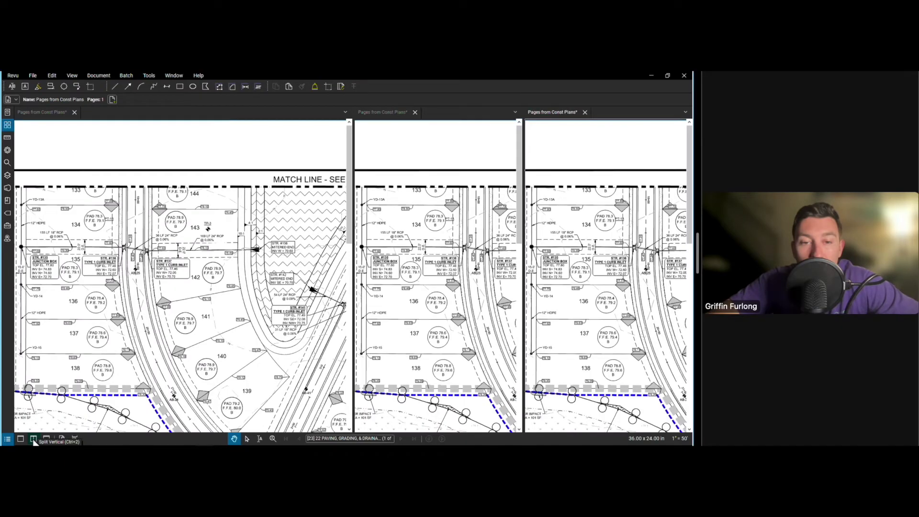
Fit the whole sheet in the third pane and make the second pane active.
{"action": "left_click", "coordinate": [61, 439]}
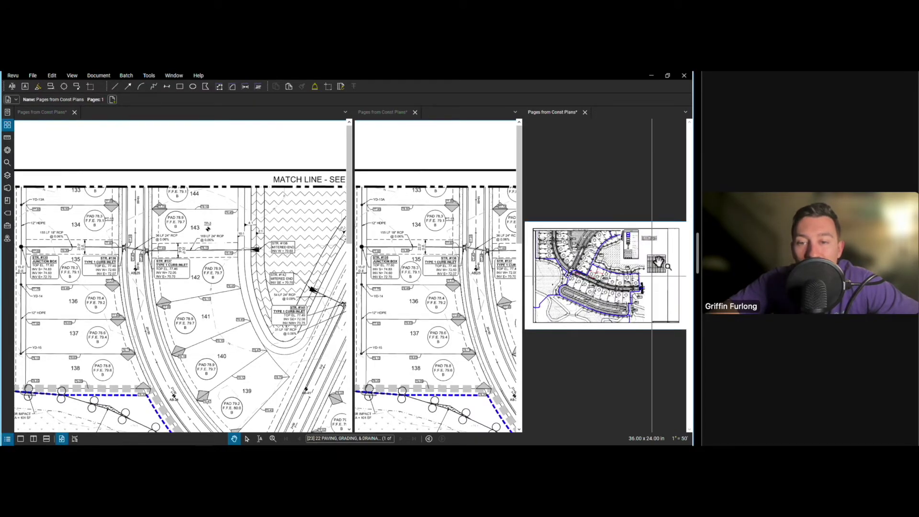
{"action": "left_click", "coordinate": [445, 269]}
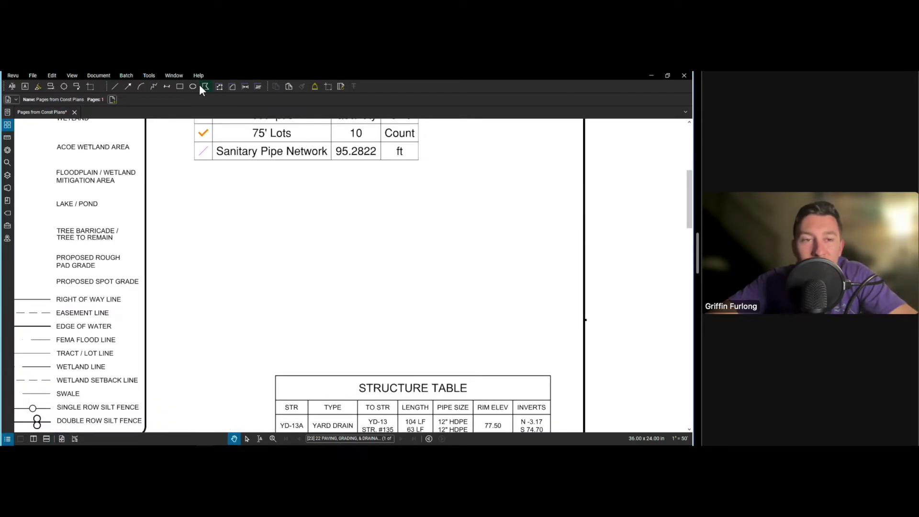
Place a red callout reading 'yo wassup' below the quantity legend.
{"action": "left_click", "coordinate": [76, 86]}
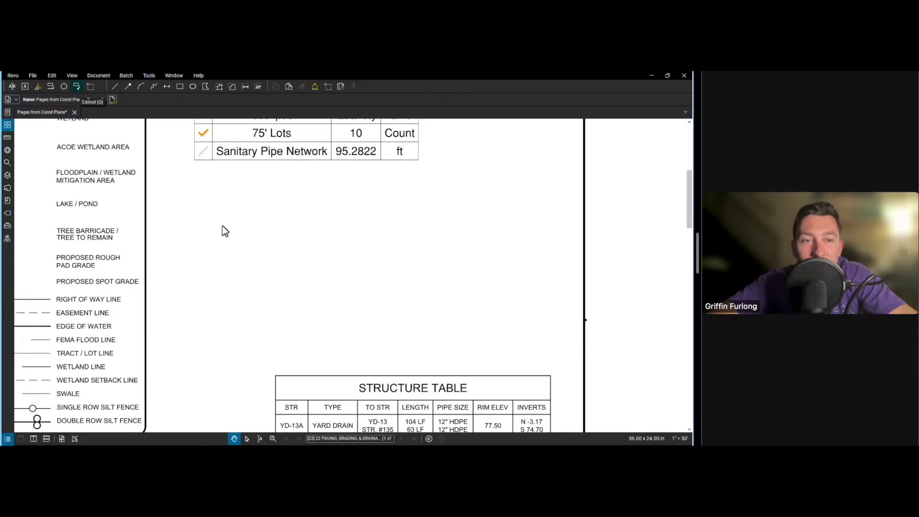
{"action": "left_click", "coordinate": [198, 240]}
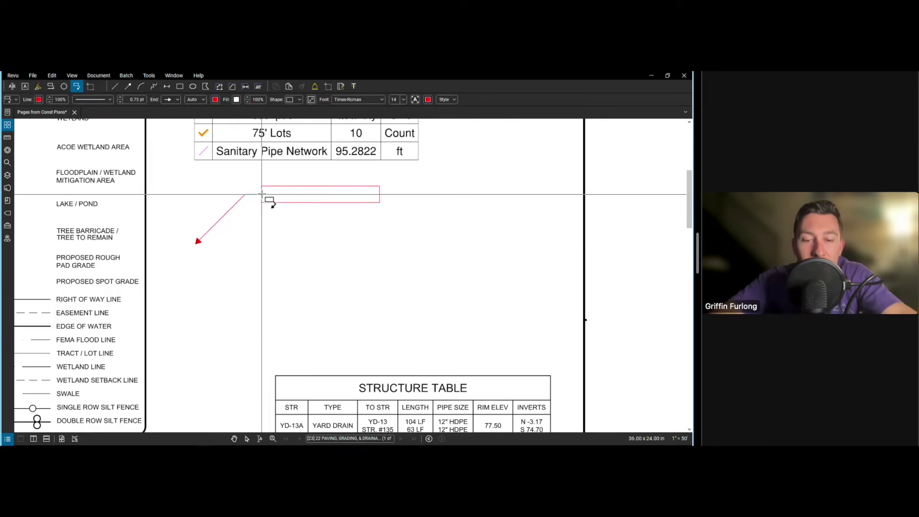
{"action": "type", "text": "yo wassup"}
{"action": "key", "text": "Escape"}
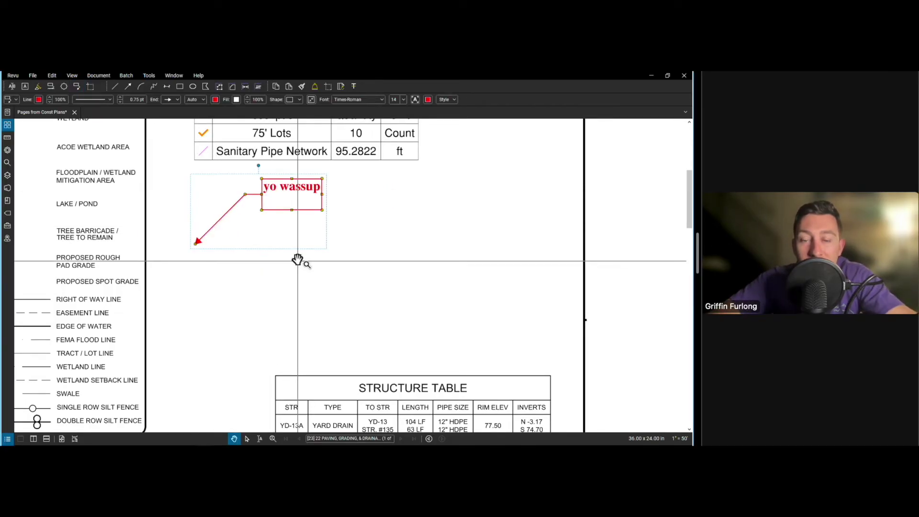
Duplicate the 'yo wassup' callout to its right and adjust the copy's text box.
{"action": "left_click", "coordinate": [287, 195], "text": "ctrl"}
{"action": "left_click_drag", "start_coordinate": [287, 196], "coordinate": [415, 205]}
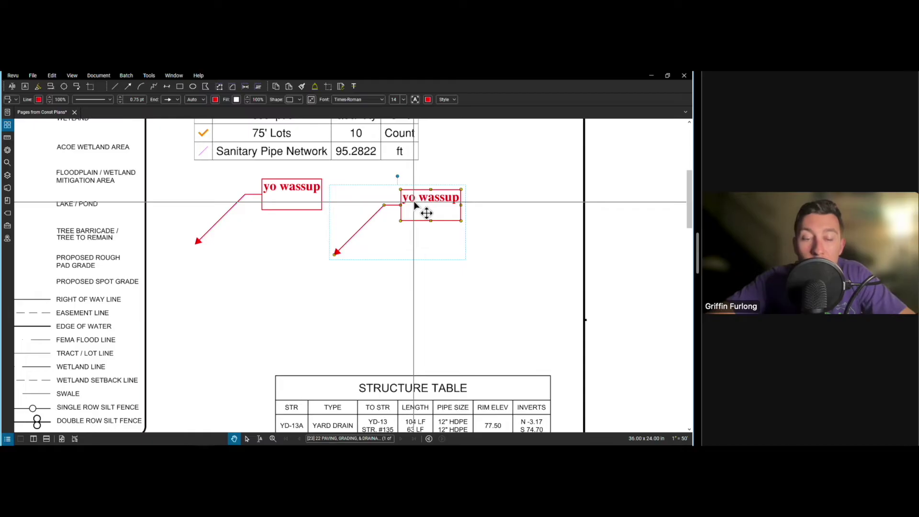
{"action": "left_click_drag", "start_coordinate": [414, 205], "coordinate": [445, 211]}
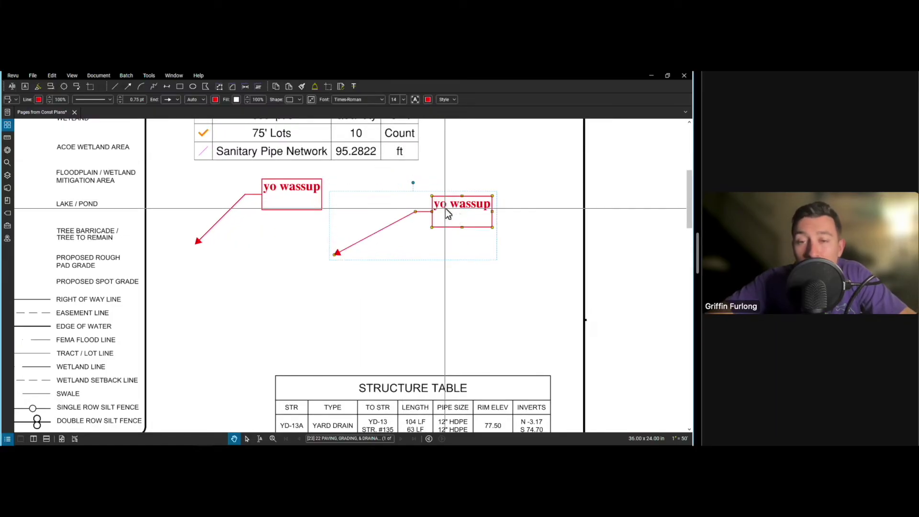
{"action": "right_click", "coordinate": [447, 213]}
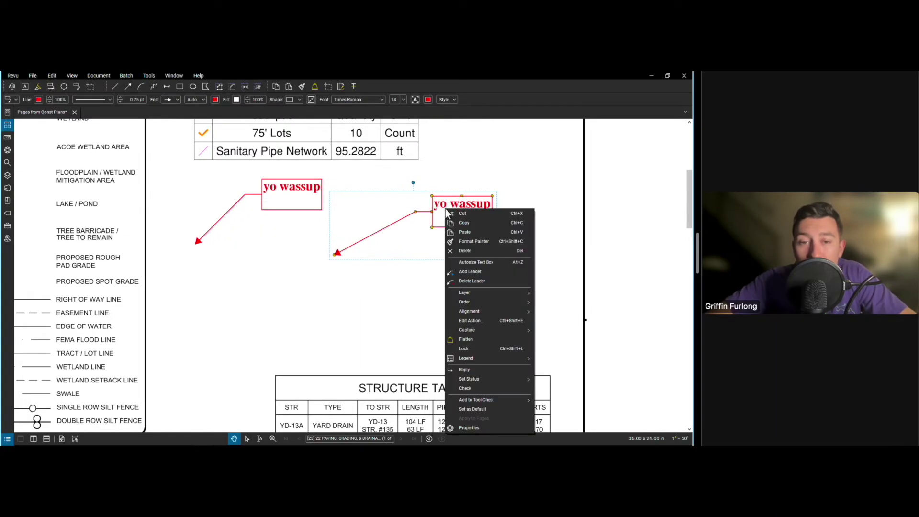
Remove the copied callout's leader, then shift the text box left and resize it to fit its text.
{"action": "left_click", "coordinate": [485, 282]}
{"action": "left_click_drag", "start_coordinate": [467, 207], "coordinate": [405, 210]}
{"action": "right_click", "coordinate": [411, 218]}
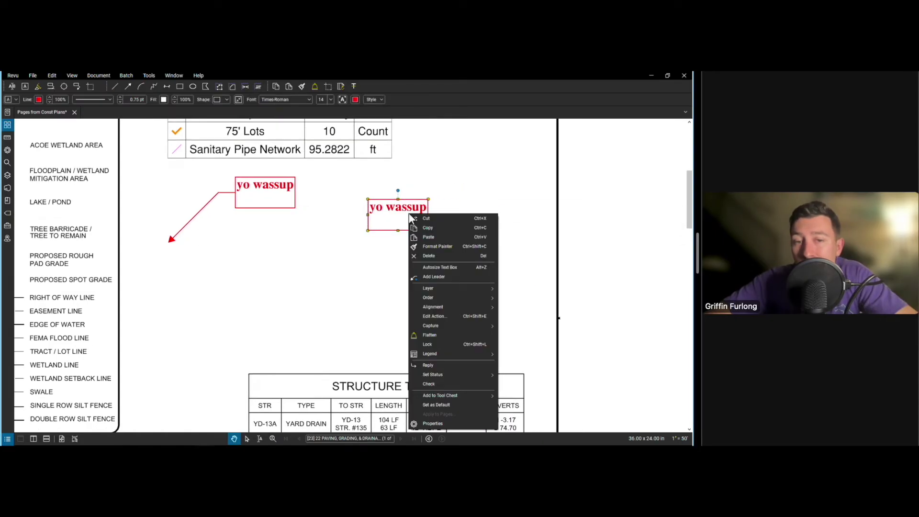
{"action": "left_click", "coordinate": [448, 265]}
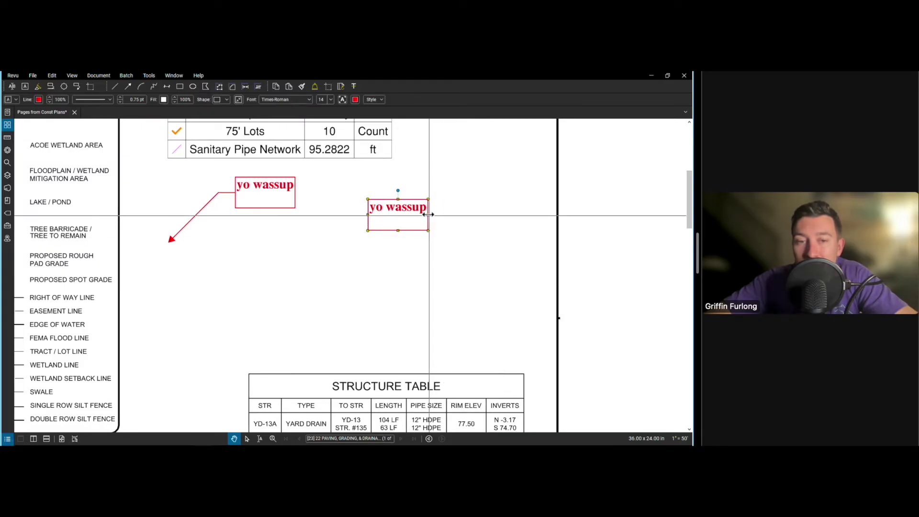
{"action": "left_click_drag", "start_coordinate": [428, 214], "coordinate": [510, 215]}
{"action": "left_click", "coordinate": [519, 266]}
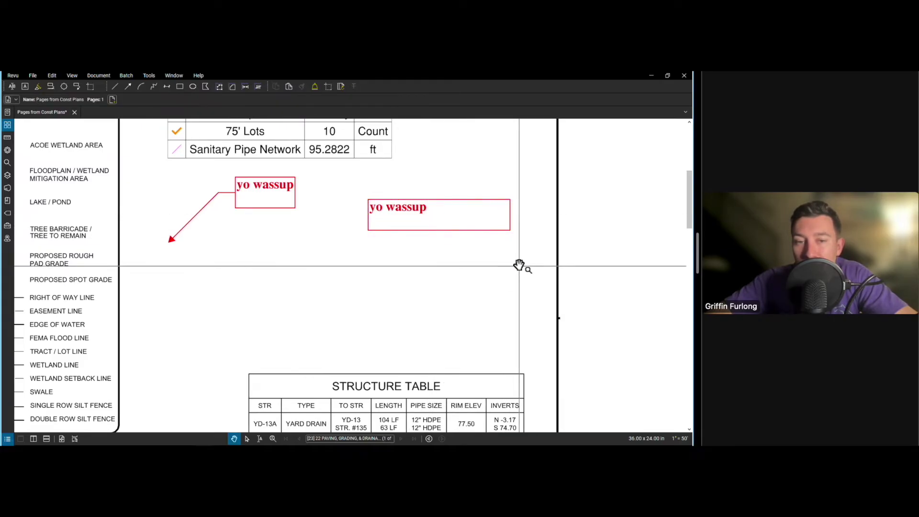
Change the text box wording to 'yo wassup hey' and shrink it to one line.
{"action": "double_click", "coordinate": [450, 211]}
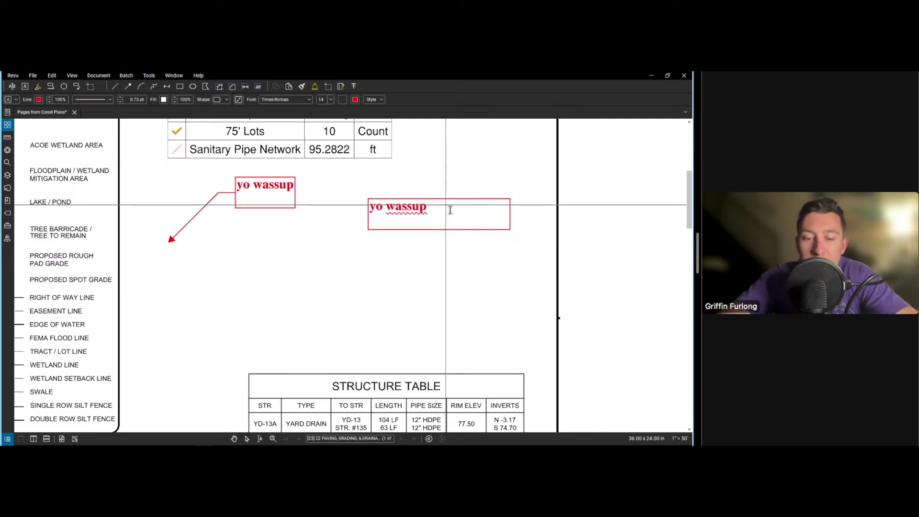
{"action": "left_click", "coordinate": [485, 322]}
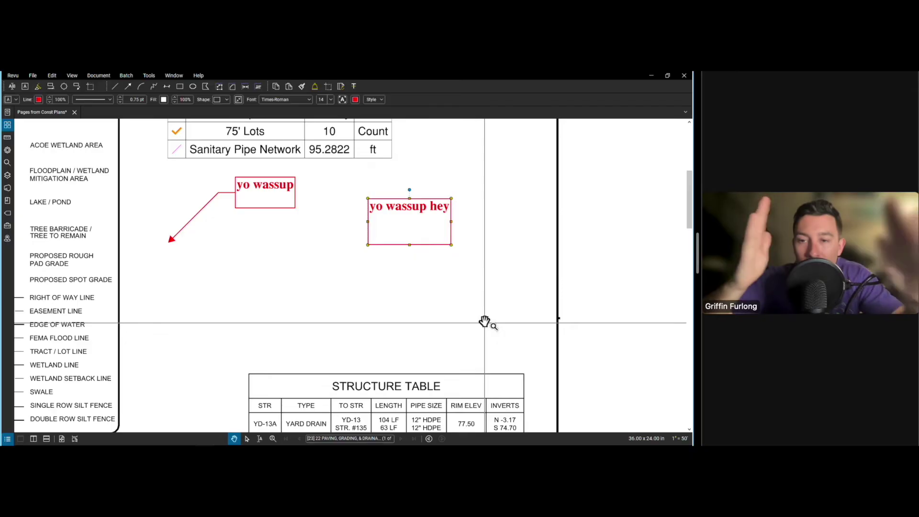
{"action": "double_click", "coordinate": [400, 242]}
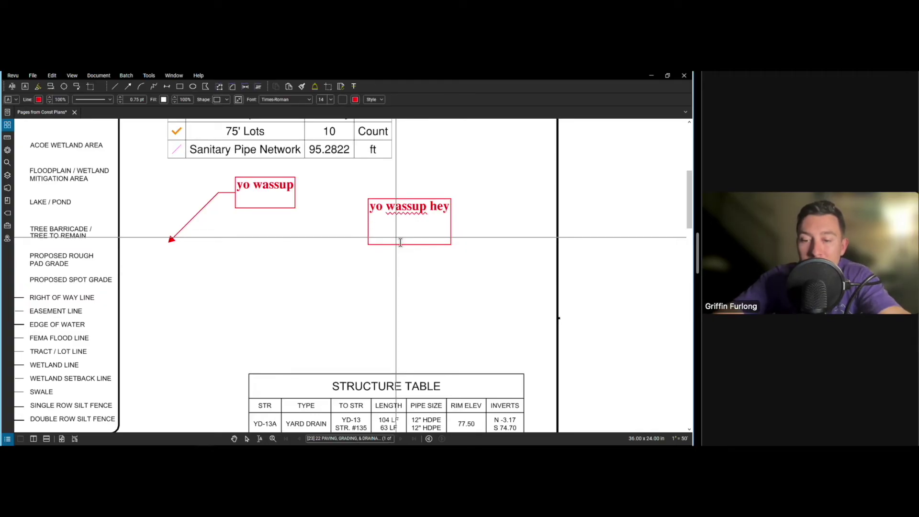
{"action": "key", "text": "Escape"}
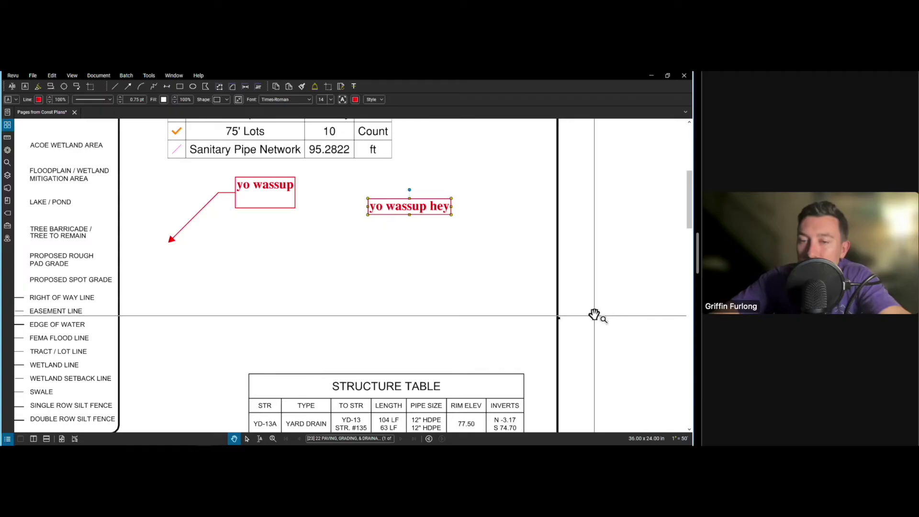
{"action": "right_click", "coordinate": [428, 213]}
Draw a four-point red zigzag polyline below the callouts with the Polyline tool.
{"action": "left_click", "coordinate": [154, 86]}
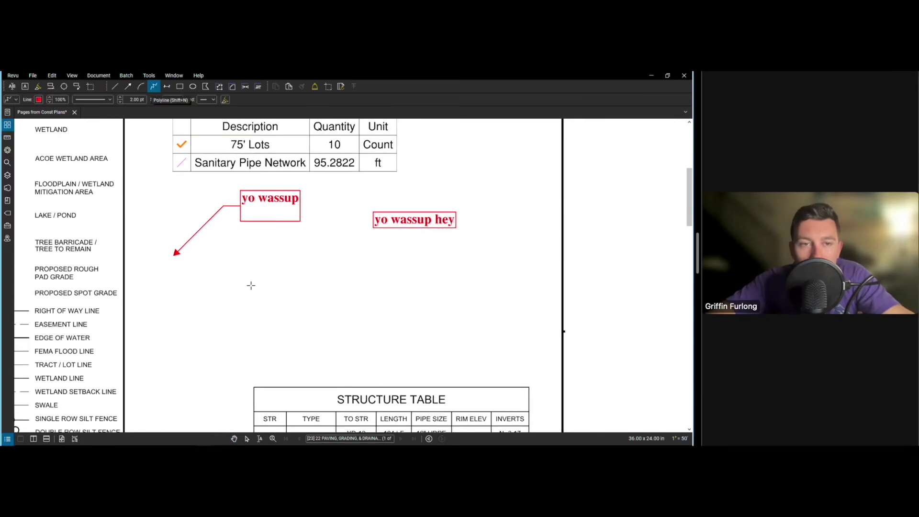
{"action": "left_click", "coordinate": [231, 266]}
{"action": "left_click", "coordinate": [314, 335]}
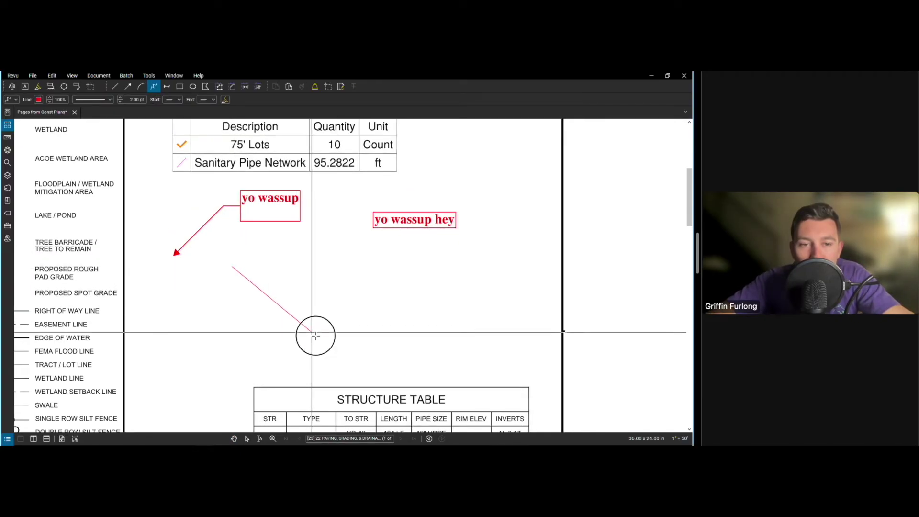
{"action": "left_click", "coordinate": [451, 277]}
{"action": "double_click", "coordinate": [511, 319]}
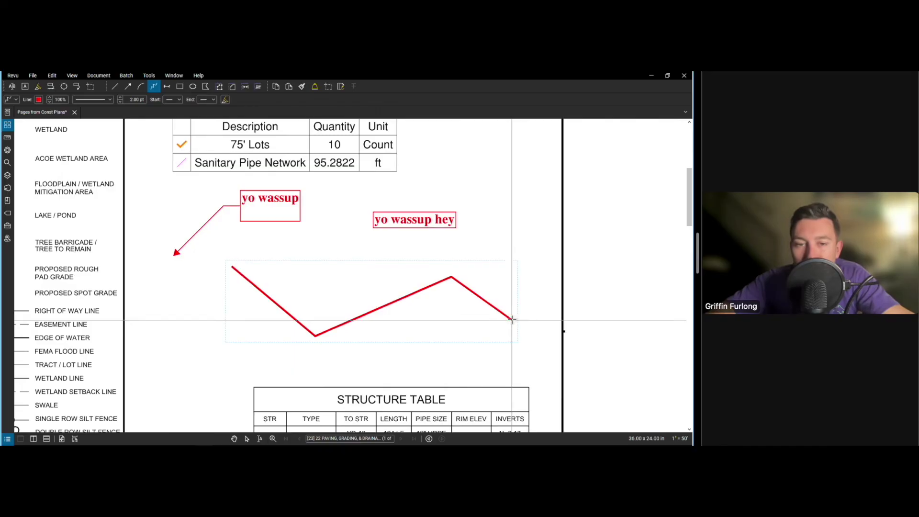
Add an extra vertex on the polyline's middle segment.
{"action": "left_click", "coordinate": [408, 298]}
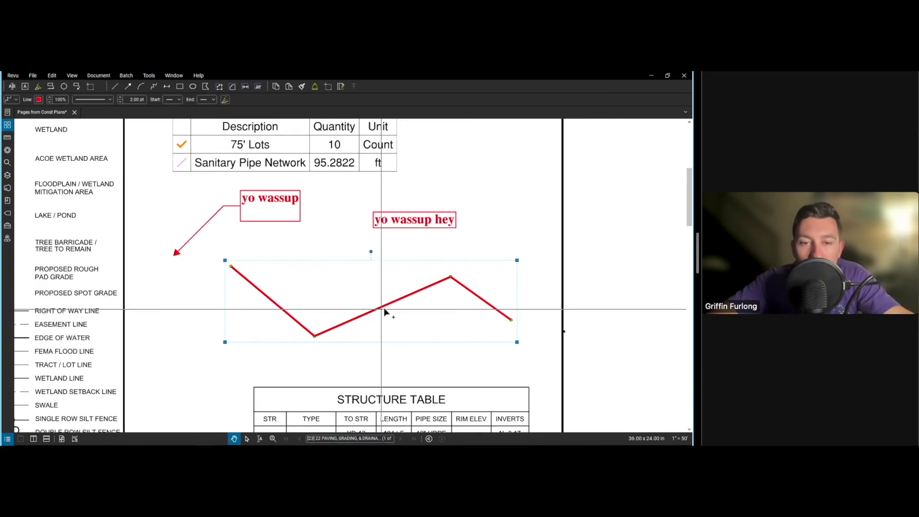
{"action": "left_click", "coordinate": [413, 292], "text": "shift"}
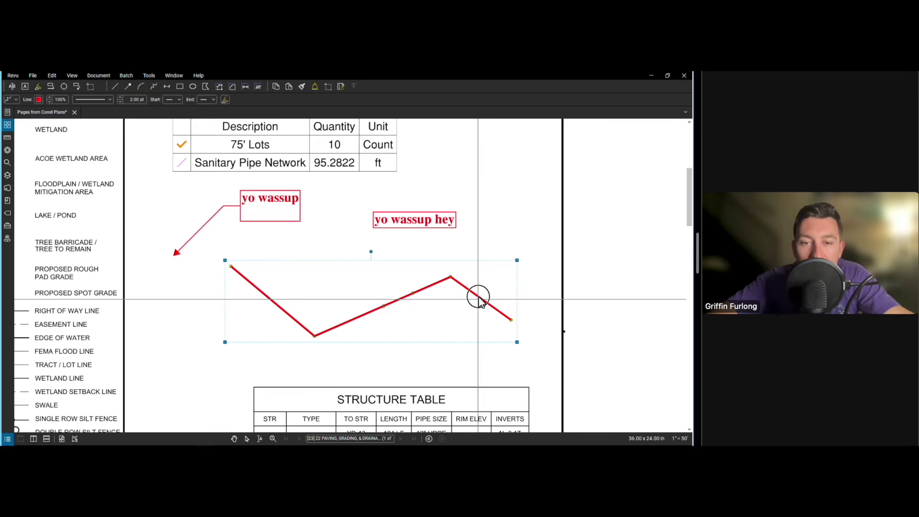
{"action": "key", "text": "p"}
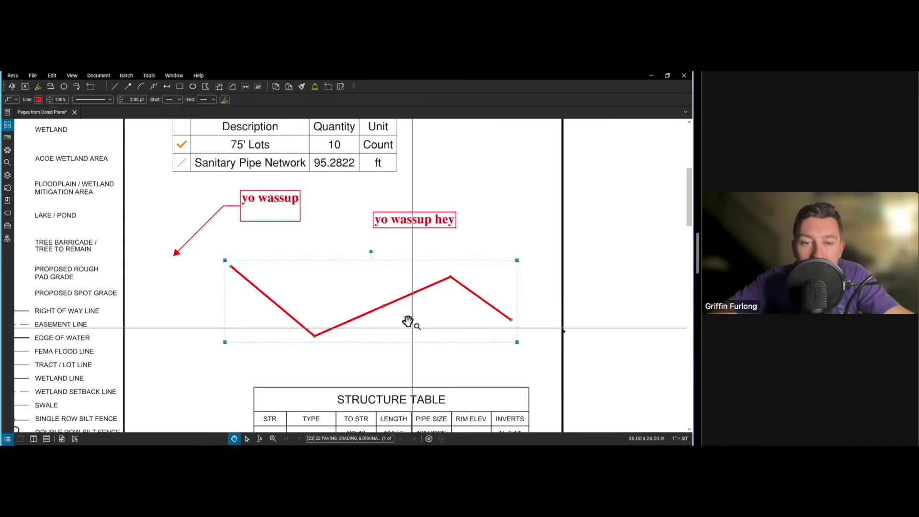